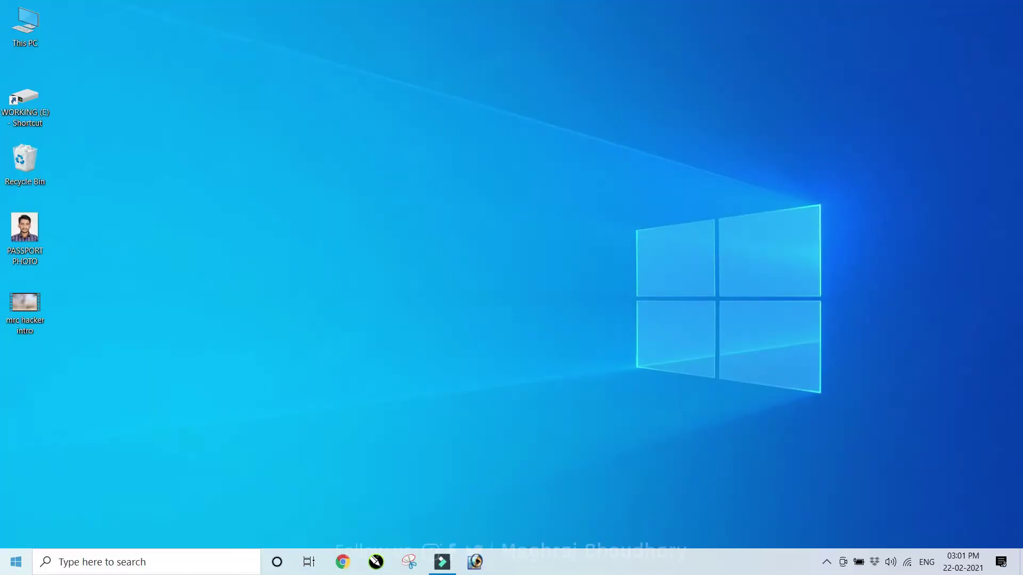
Launch Microsoft Office Word 2007 by searching 'MI' in the Start menu.
click(16, 562)
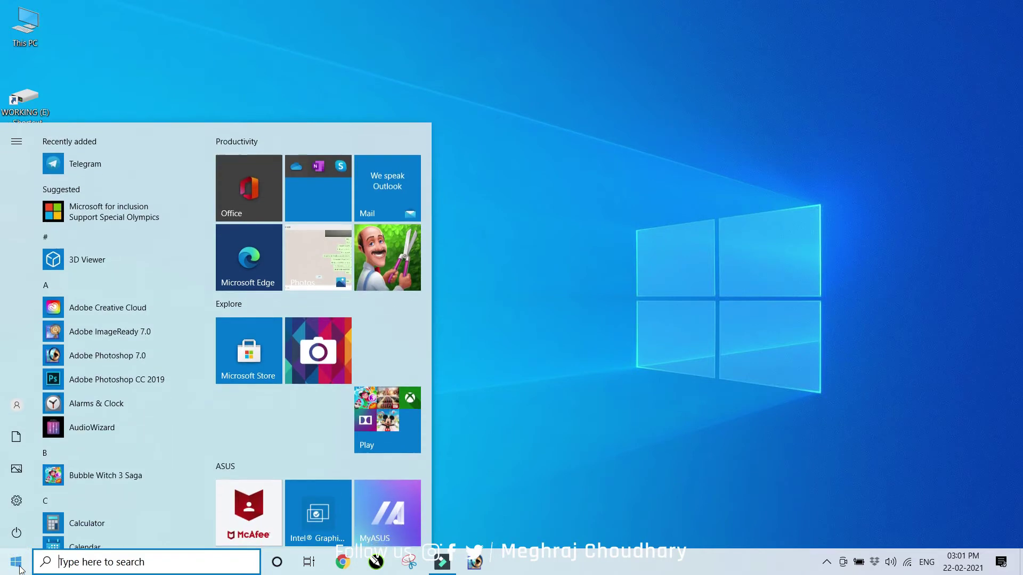
text(MI)
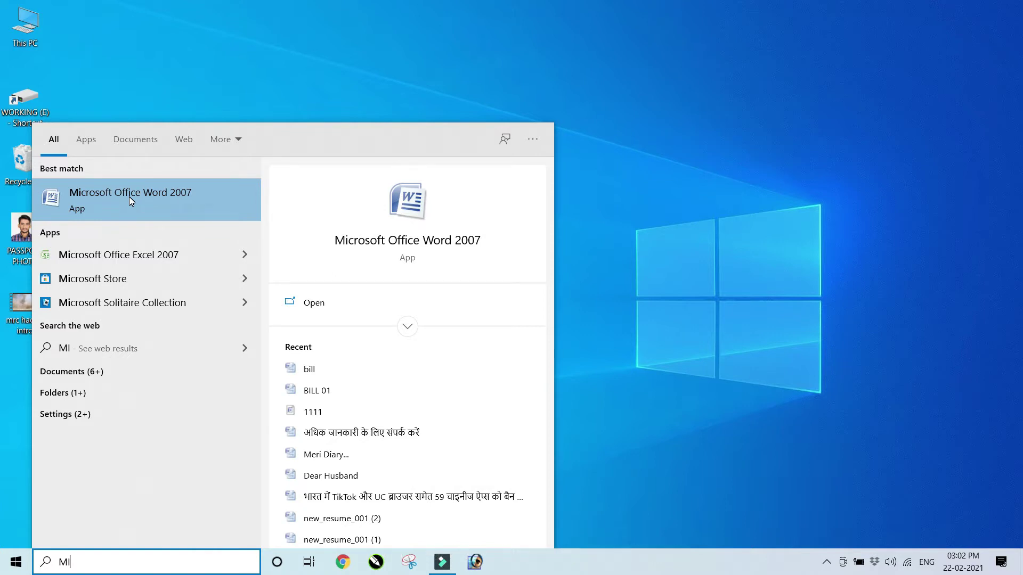
click(129, 197)
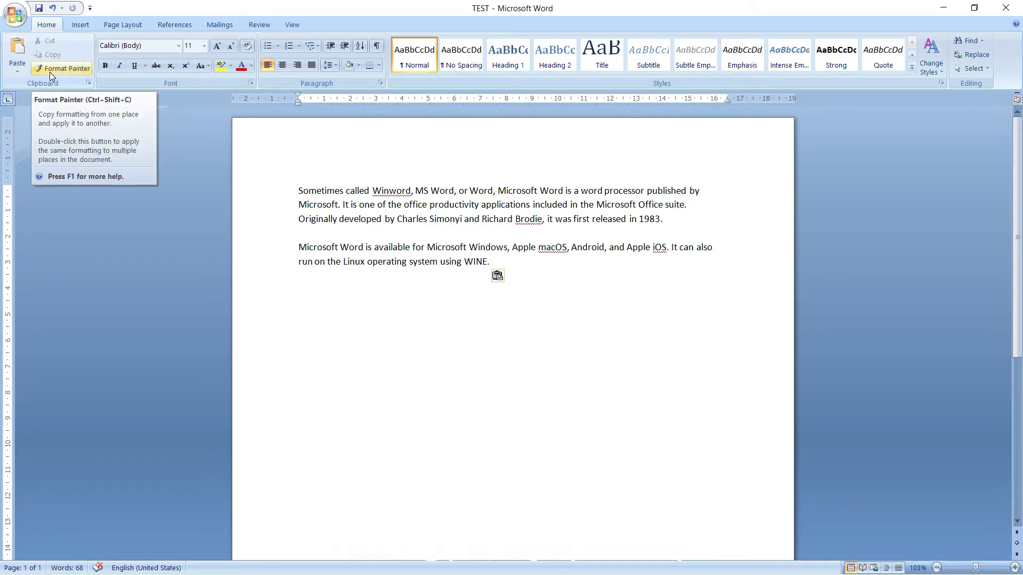
Make the opening word 'Sometimes' bold.
click(186, 193)
click(331, 192)
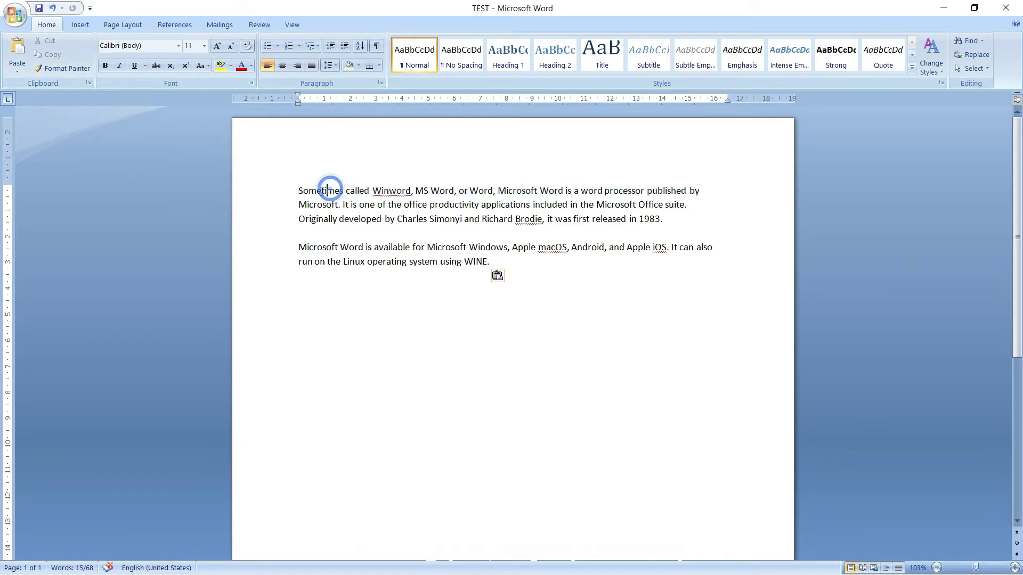
drag(296, 190, 343, 191)
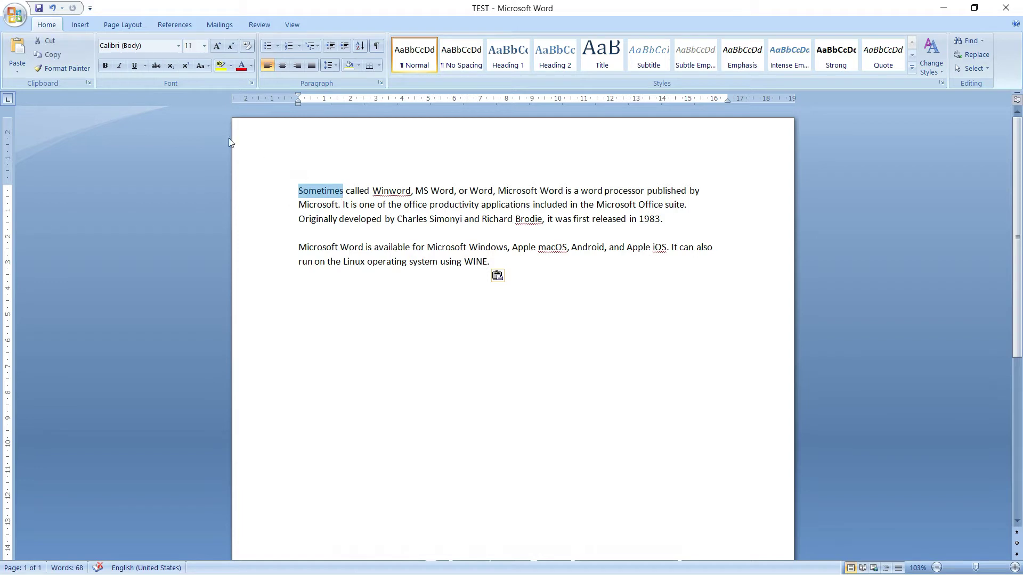
click(105, 66)
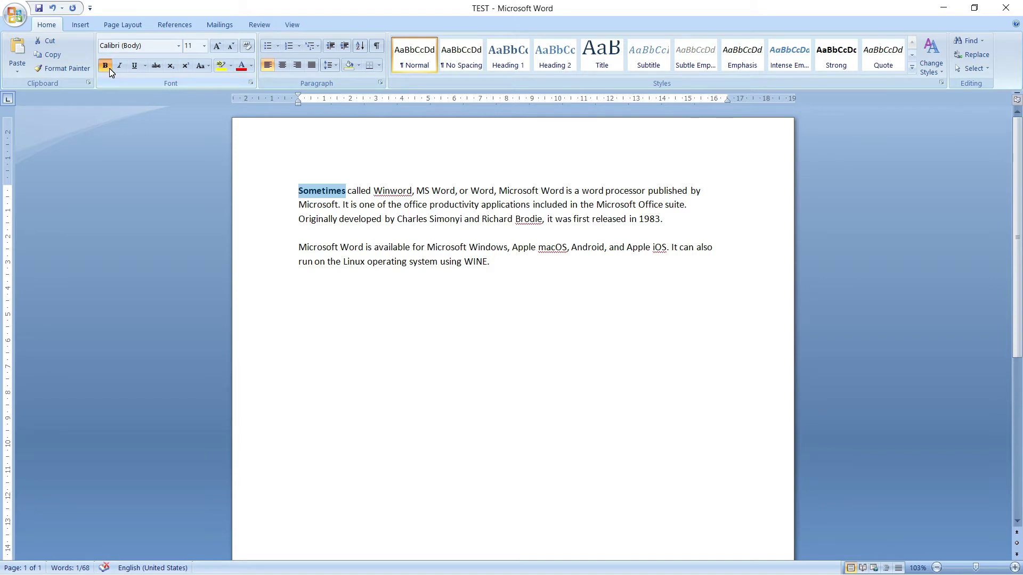
Set all the document text to Aeromus Kirho, then change it to Times New Roman.
key(ctrl+a)
click(178, 47)
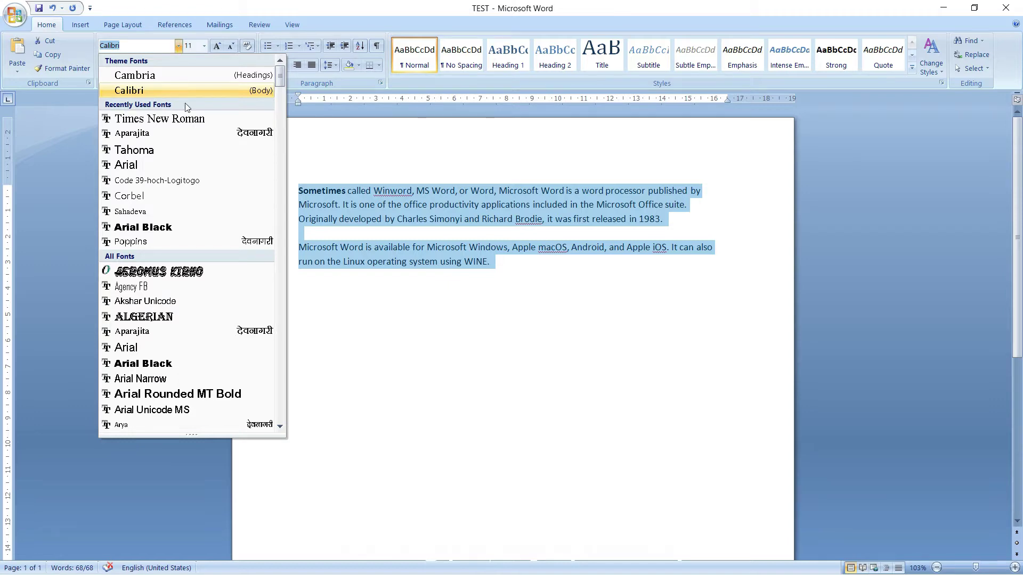
scroll(192, 266, down, 2)
scroll(193, 269, down, 4)
scroll(193, 269, down, 1)
scroll(193, 271, up, 6)
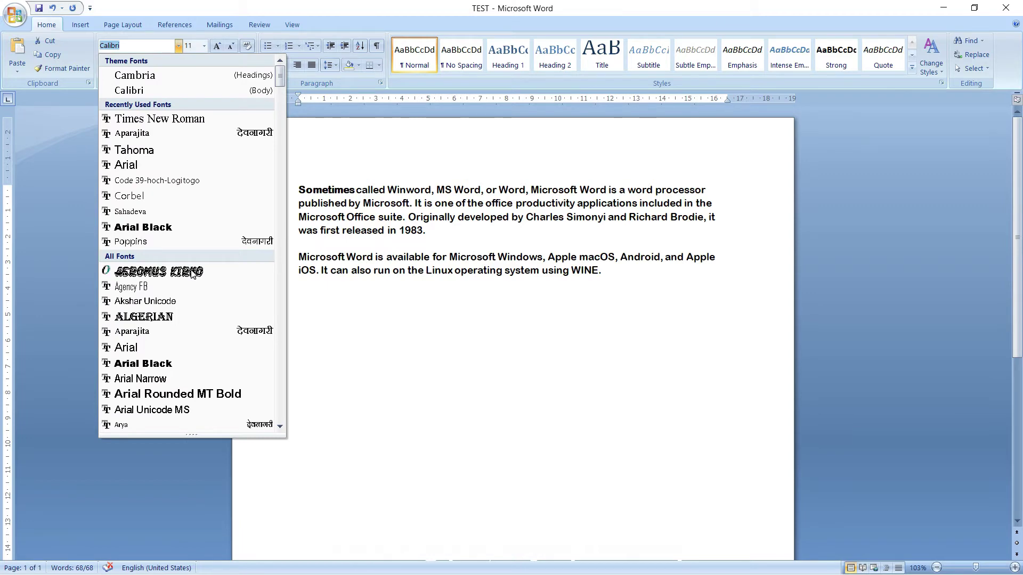
scroll(192, 267, down, 4)
scroll(186, 282, down, 4)
scroll(179, 233, up, 4)
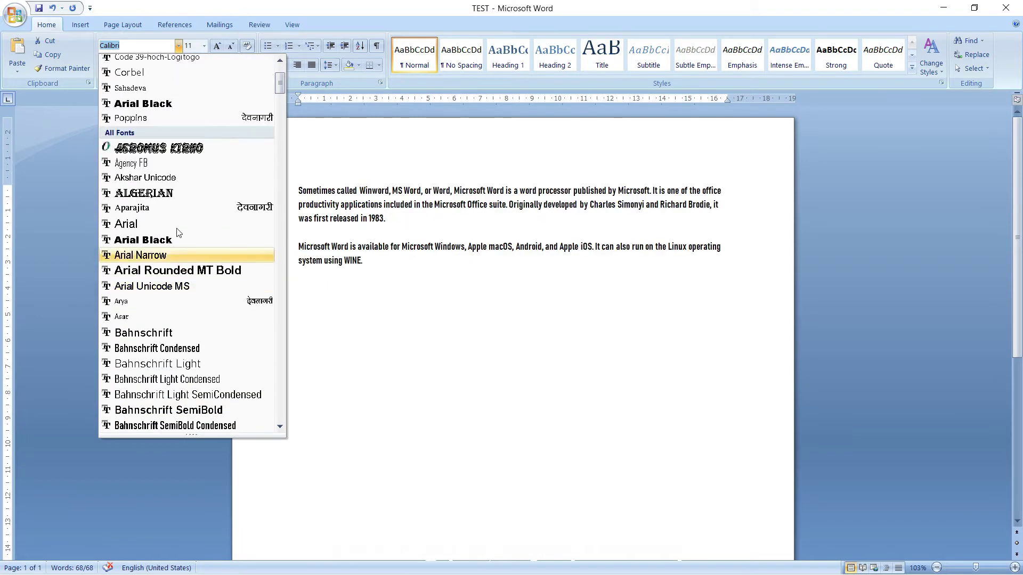
click(178, 153)
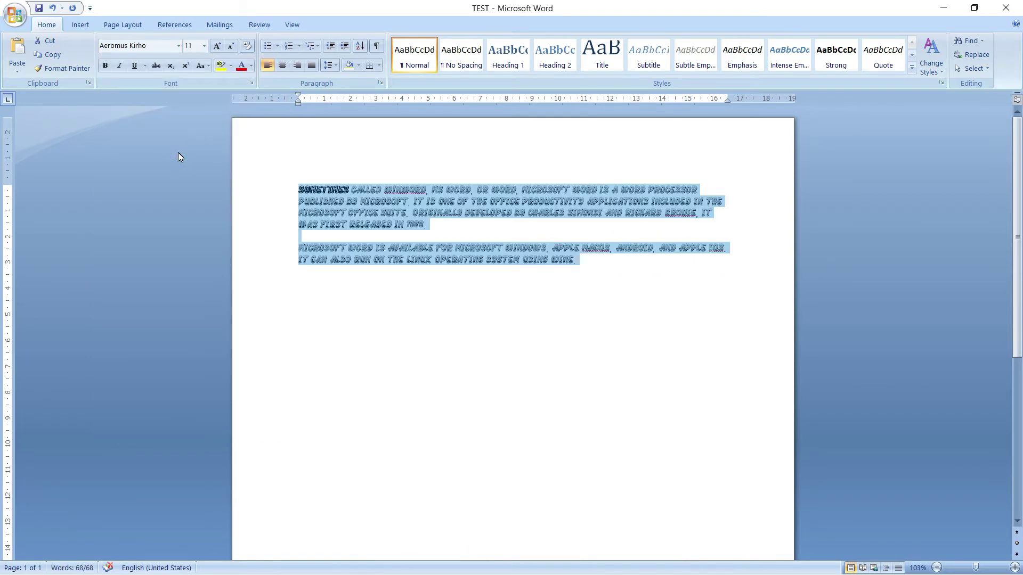
click(178, 46)
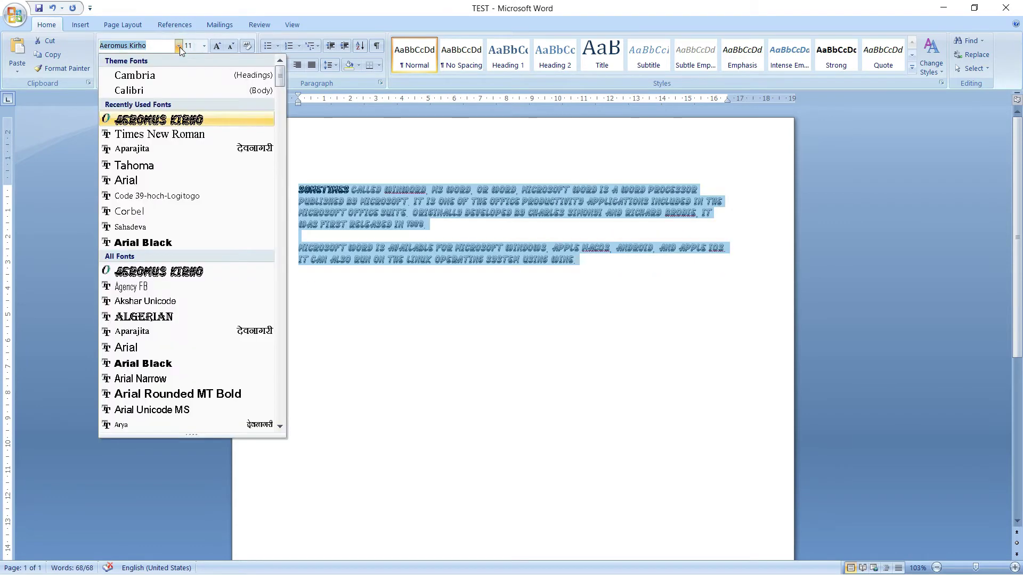
click(159, 133)
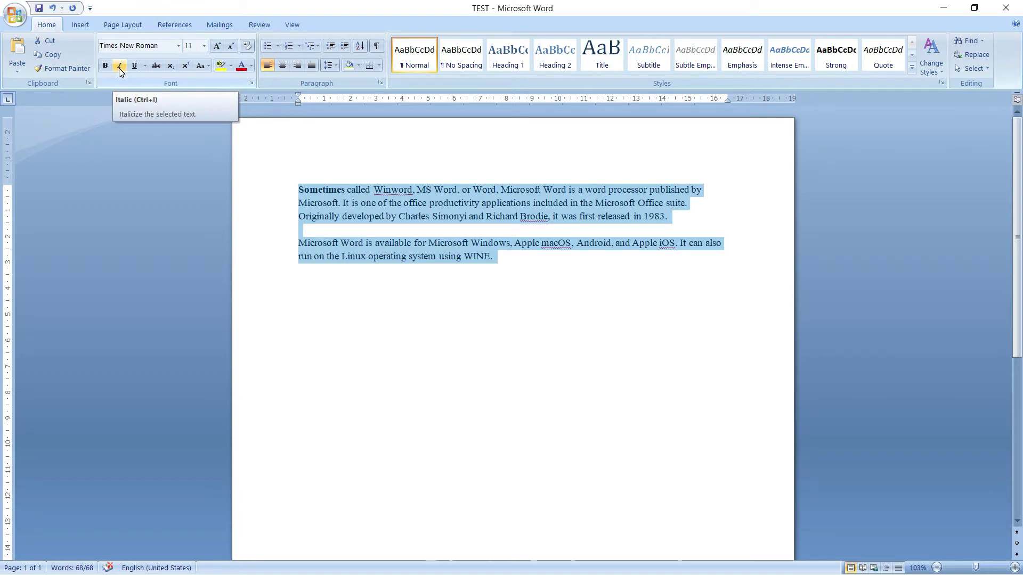
Select all the text and toggle italic on and off, leaving it non-italic.
click(328, 190)
drag(298, 189, 495, 262)
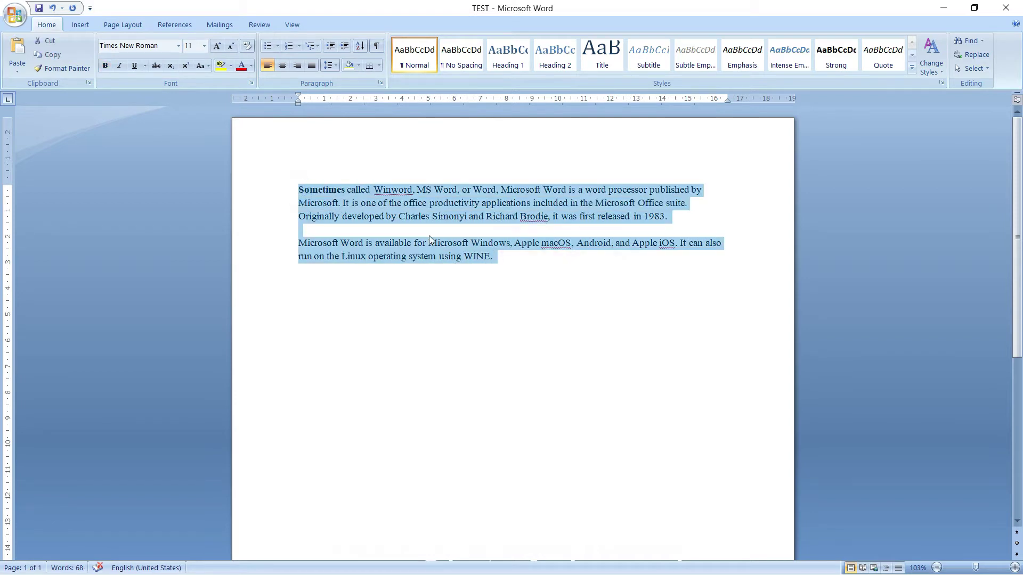
click(121, 65)
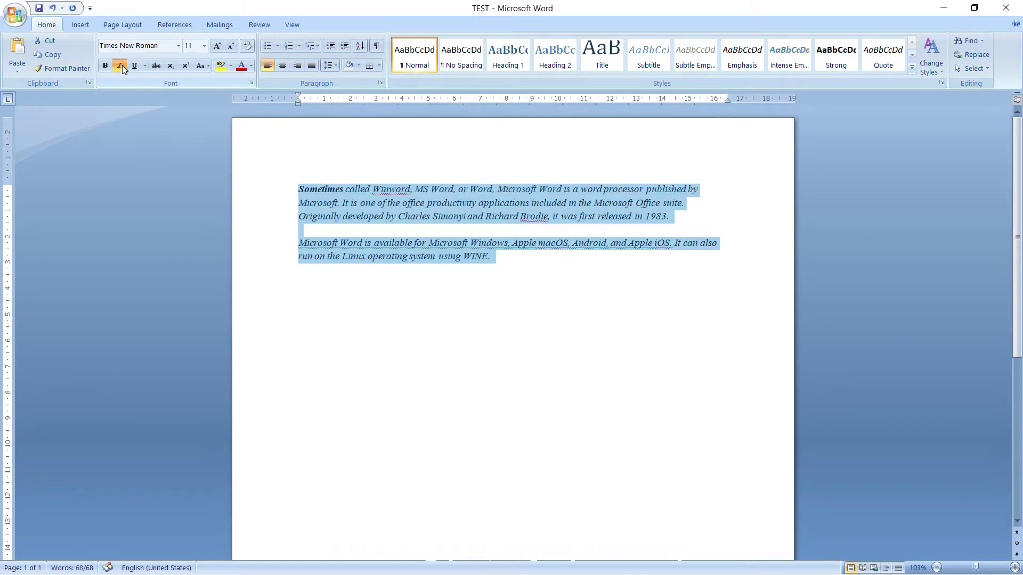
click(121, 65)
click(121, 66)
click(121, 65)
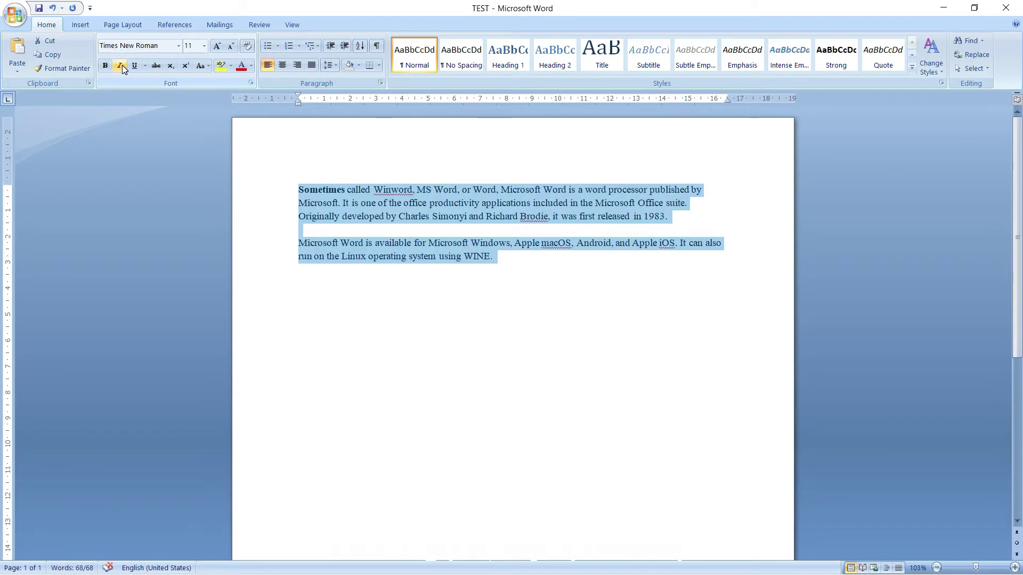
Underline the standalone word 'Word' in the first line.
click(458, 188)
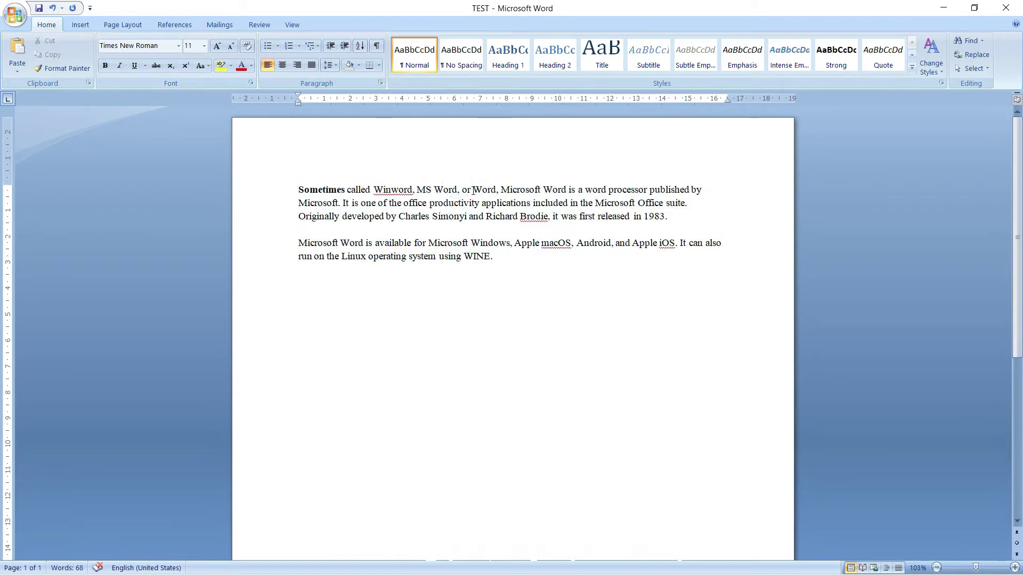
drag(473, 190, 498, 191)
click(134, 66)
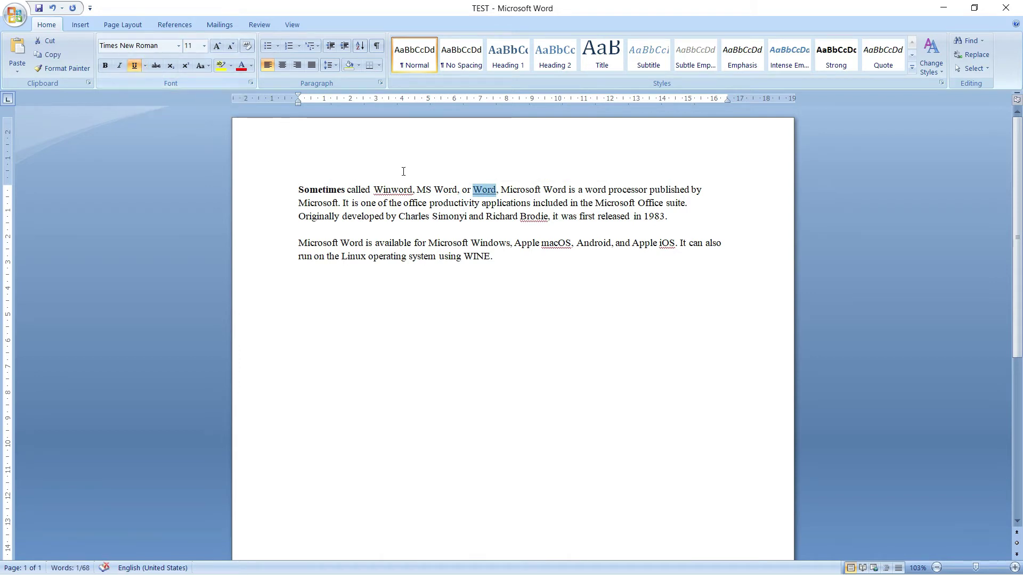
Strike through 'Winword' and place the cursor before 'Sometimes'.
click(444, 203)
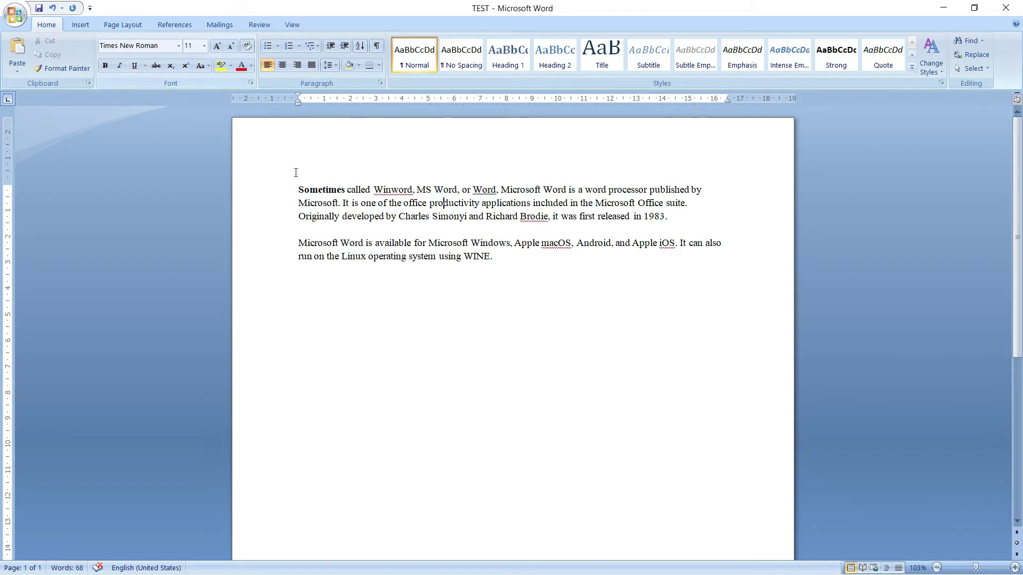
double_click(378, 187)
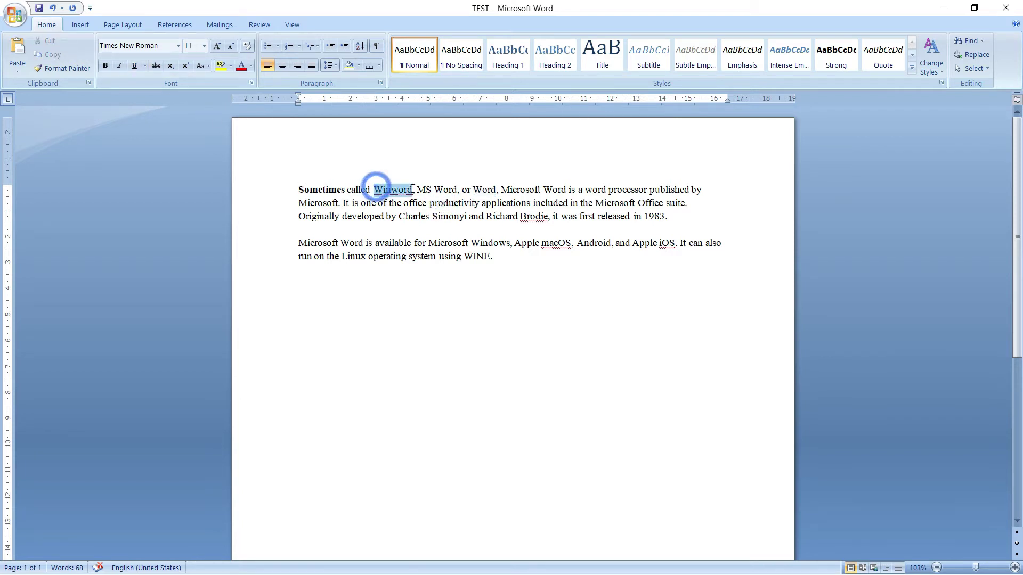
click(155, 66)
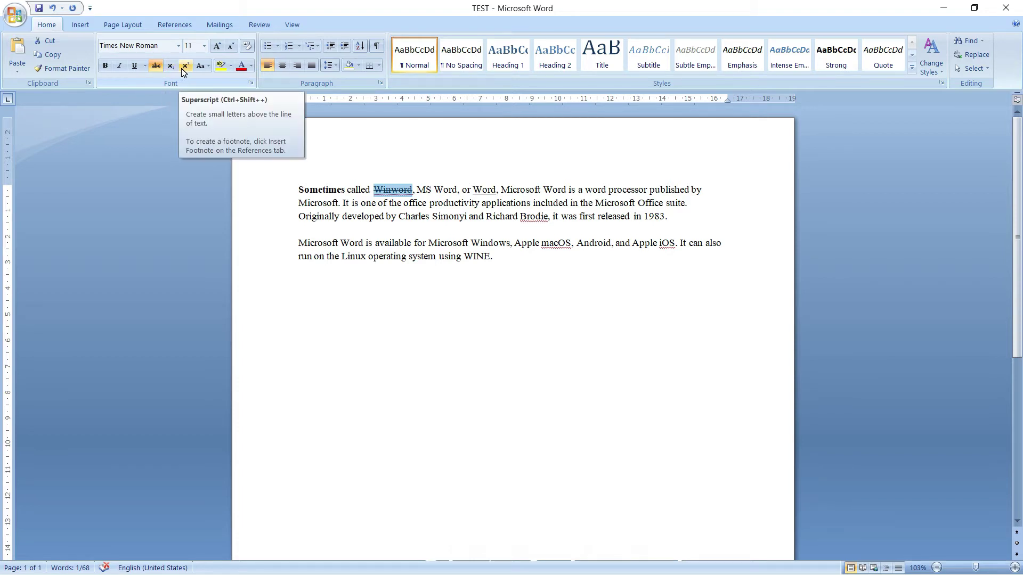
click(299, 177)
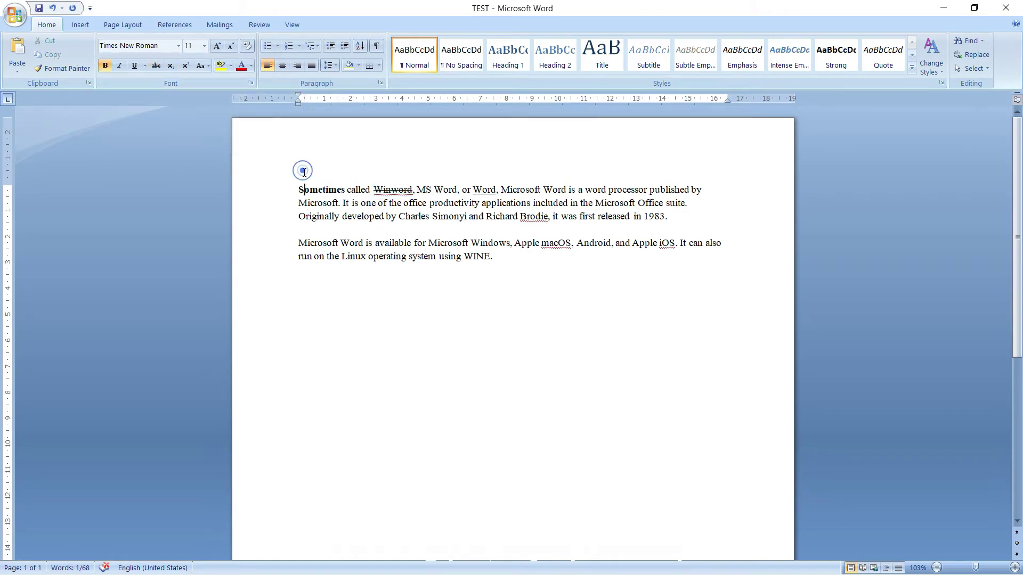
click(299, 191)
Add a bold 'A2' top line, trying superscript and subscript on the 2 before reverting it to normal.
key(Return)
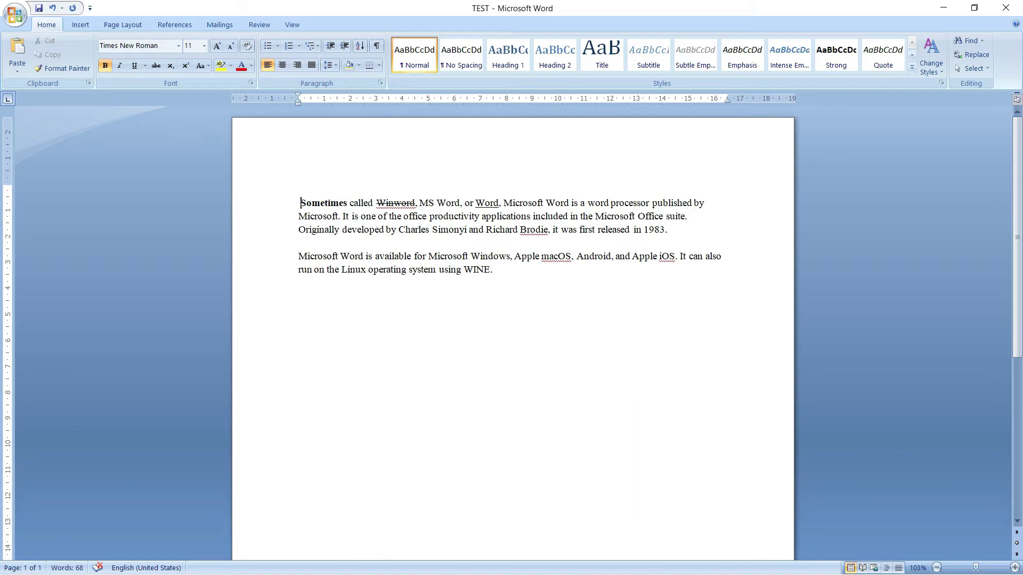
click(299, 189)
text(A)
text(2)
click(184, 67)
drag(311, 189, 304, 189)
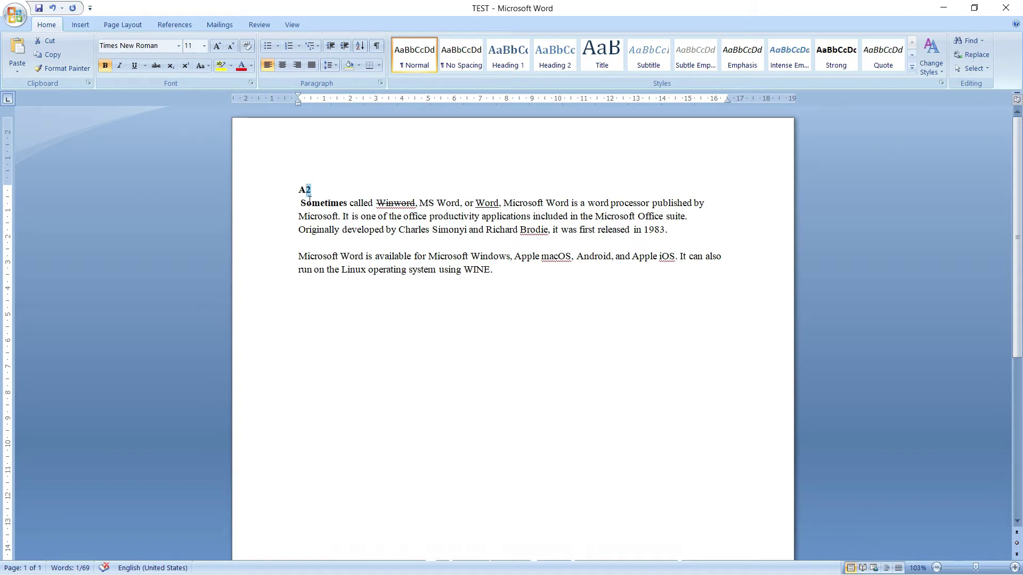
click(188, 66)
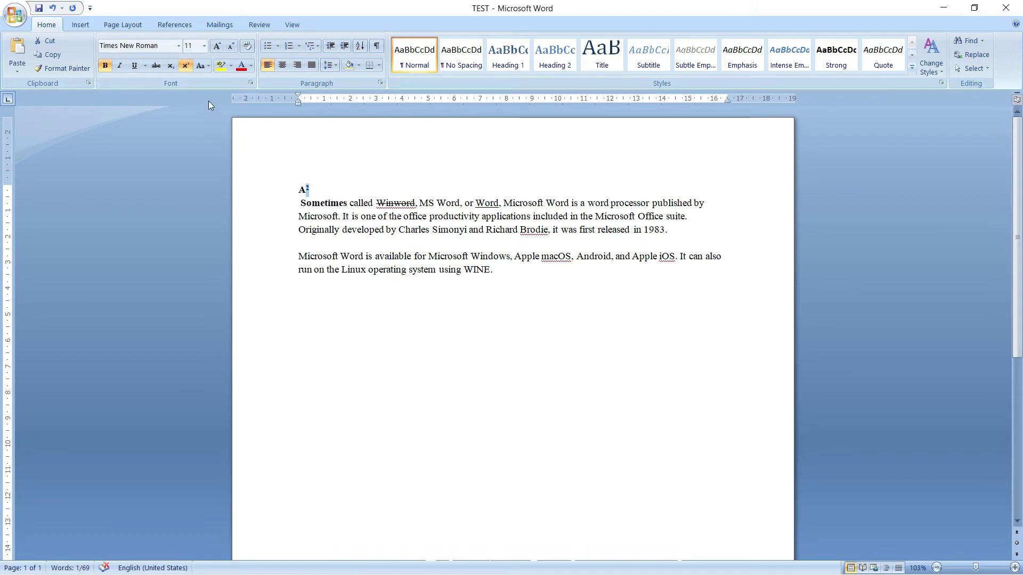
click(171, 68)
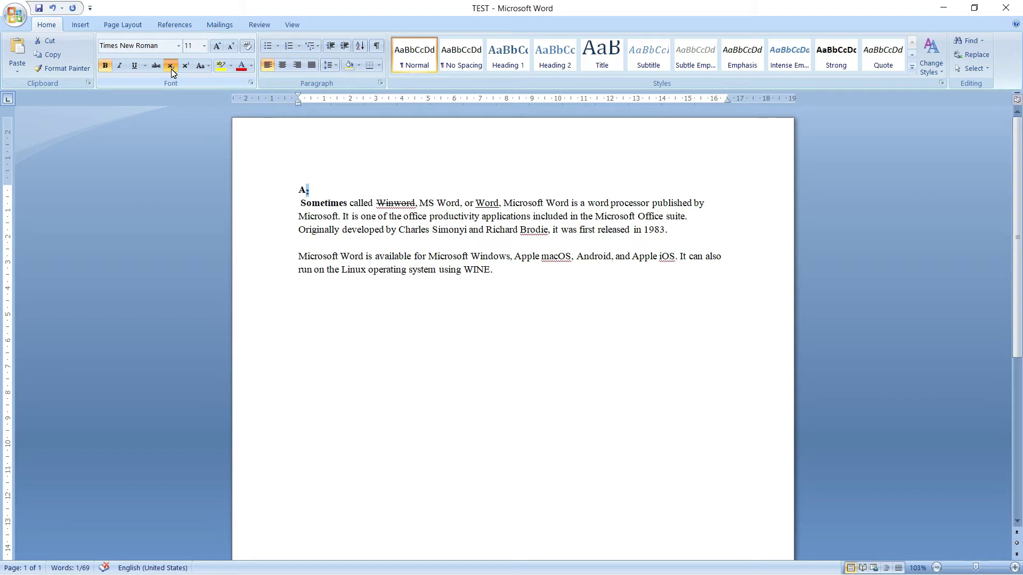
click(171, 68)
click(347, 205)
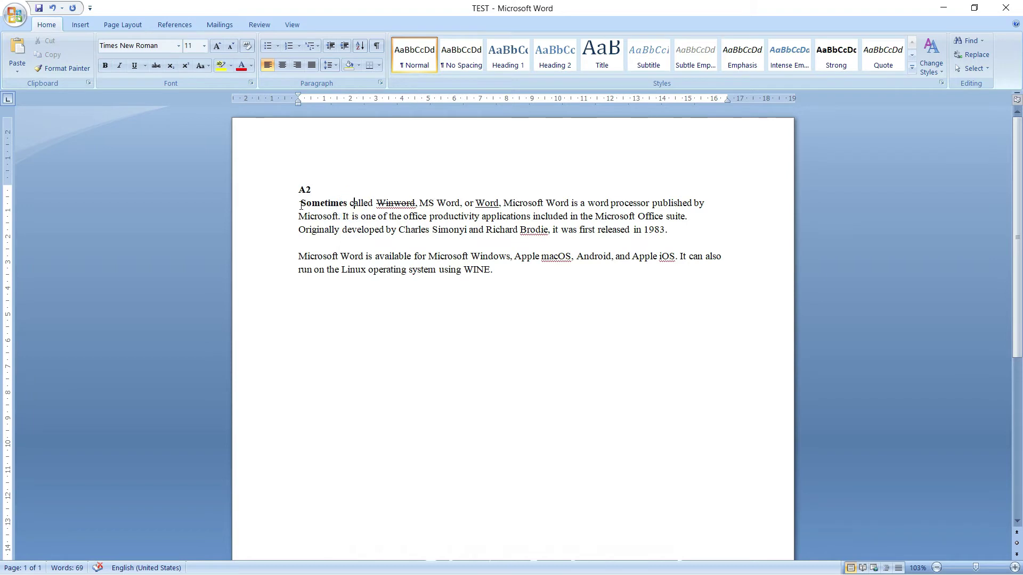
Apply lowercase, UPPERCASE, then Capitalize Each Word to both paragraphs.
drag(299, 204, 510, 270)
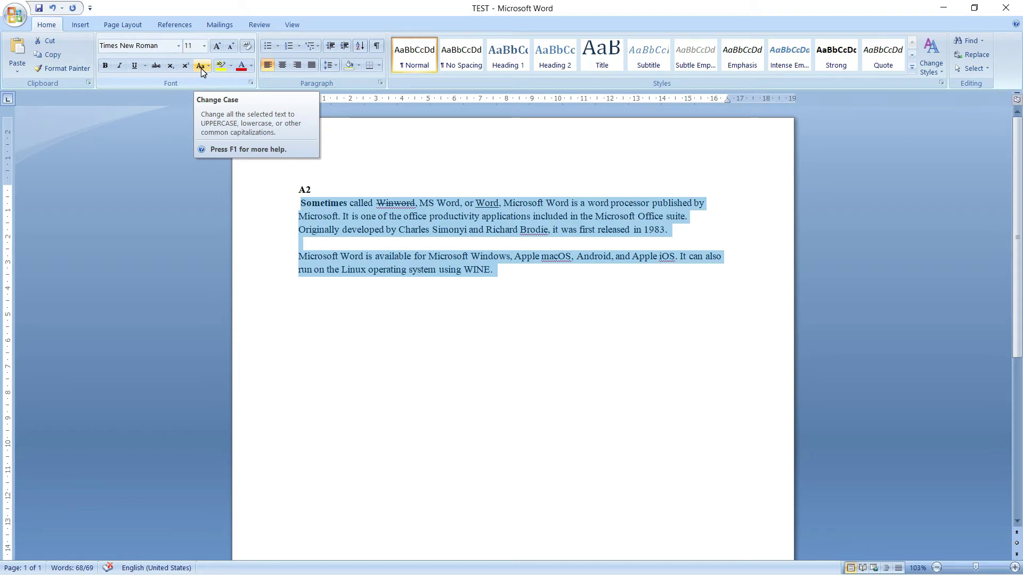
click(209, 66)
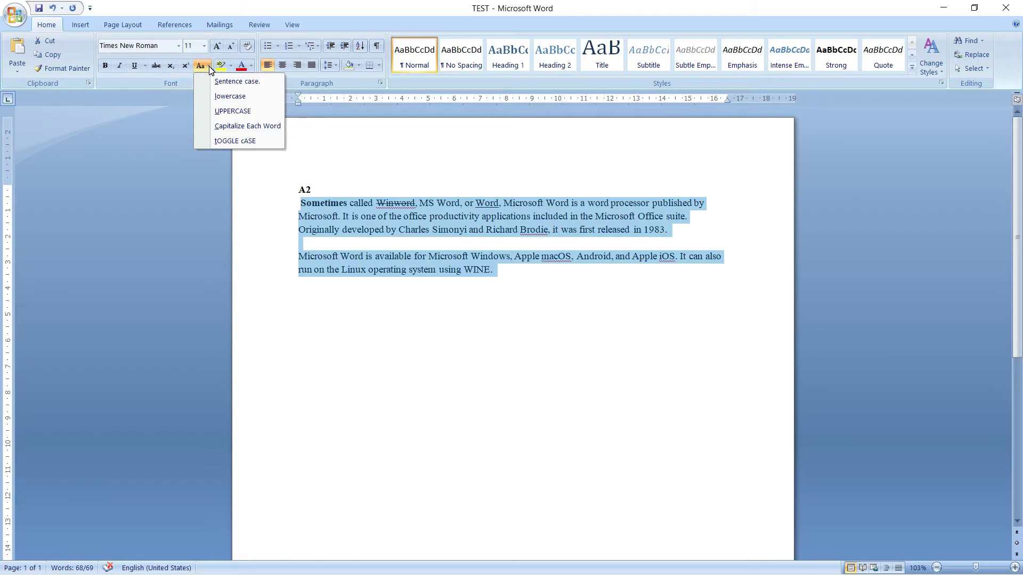
click(233, 95)
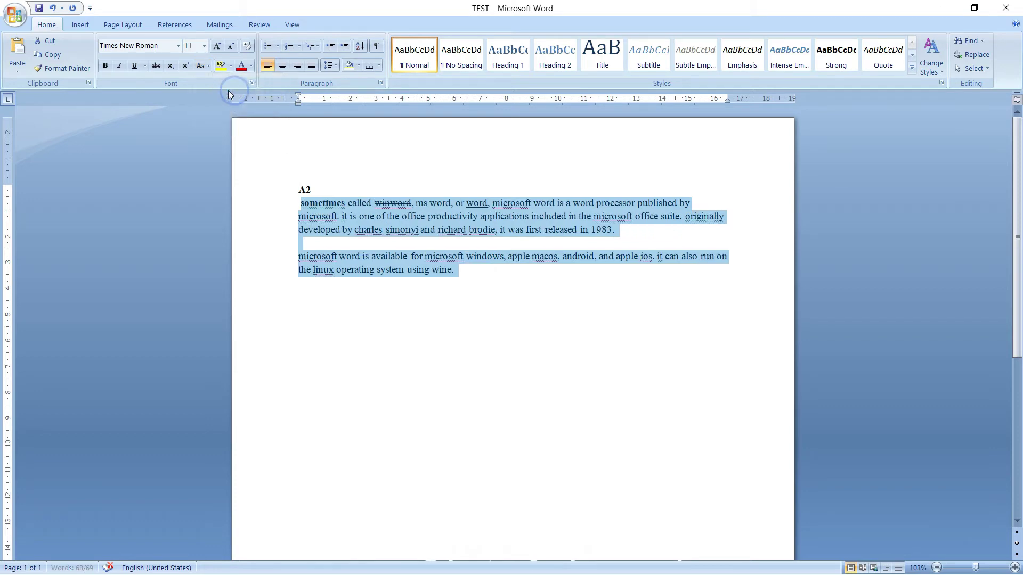
click(205, 69)
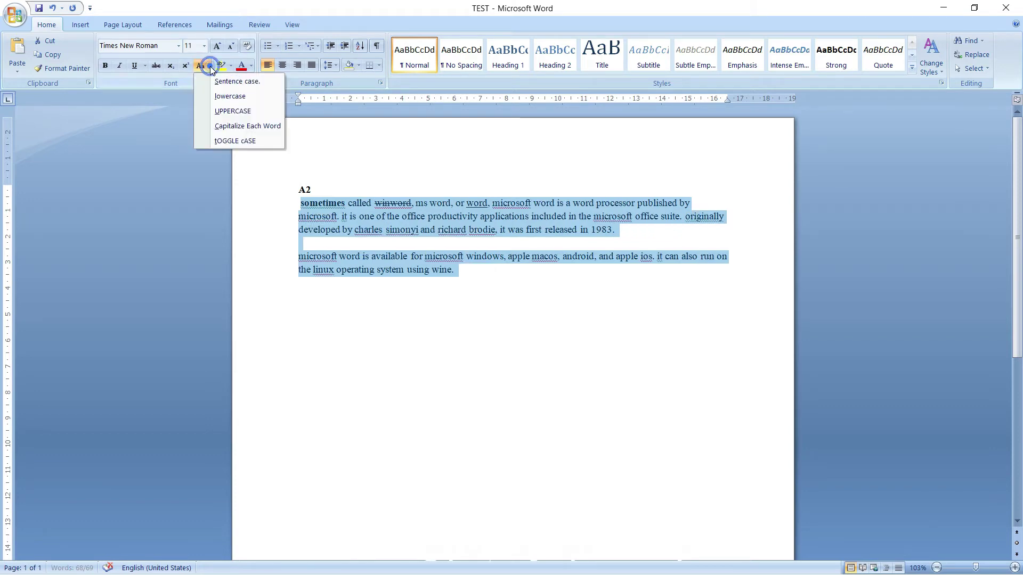
click(231, 114)
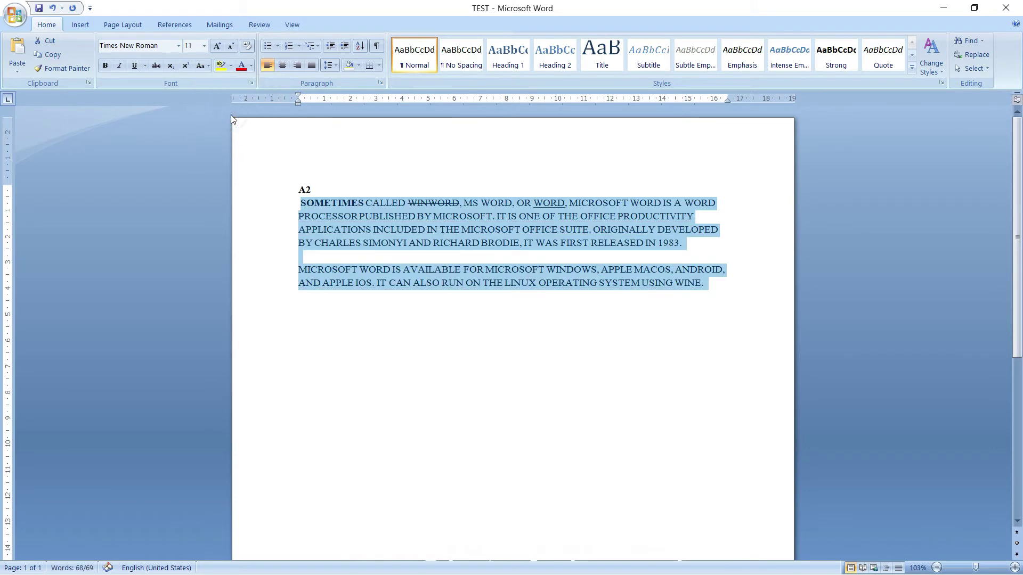
click(209, 69)
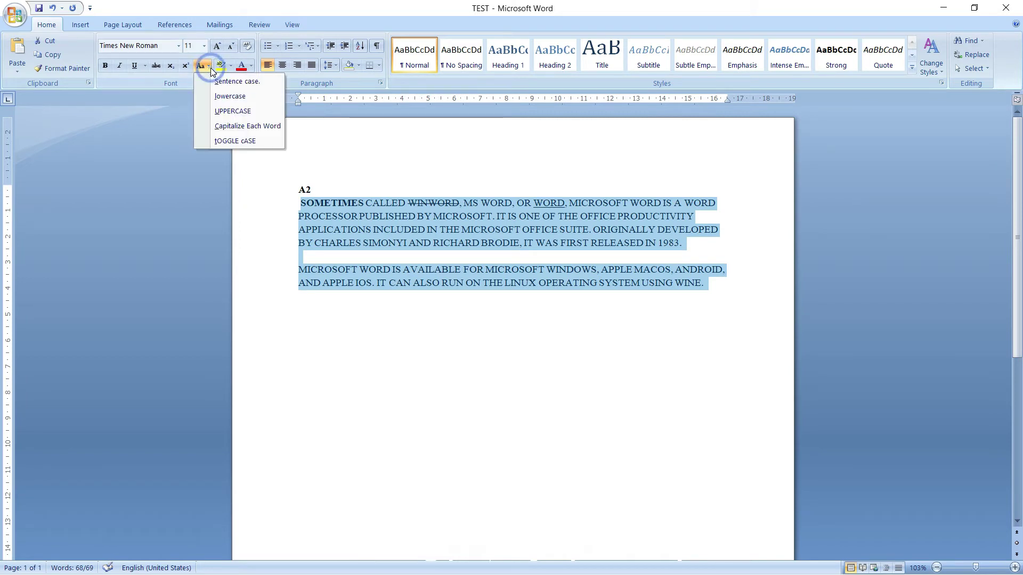
click(232, 130)
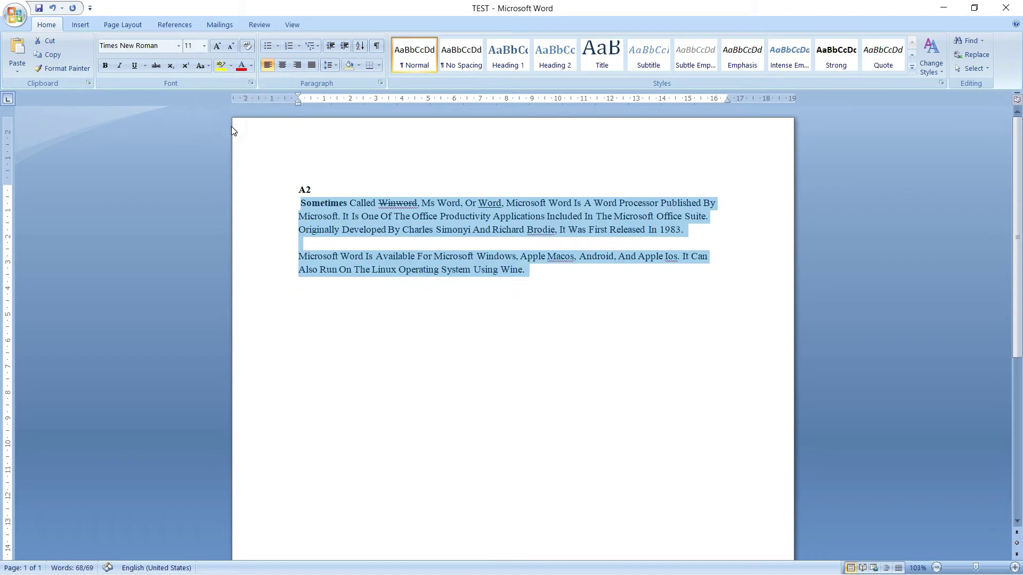
Apply tOGGLE cASE, then Sentence case, to the paragraphs.
click(206, 64)
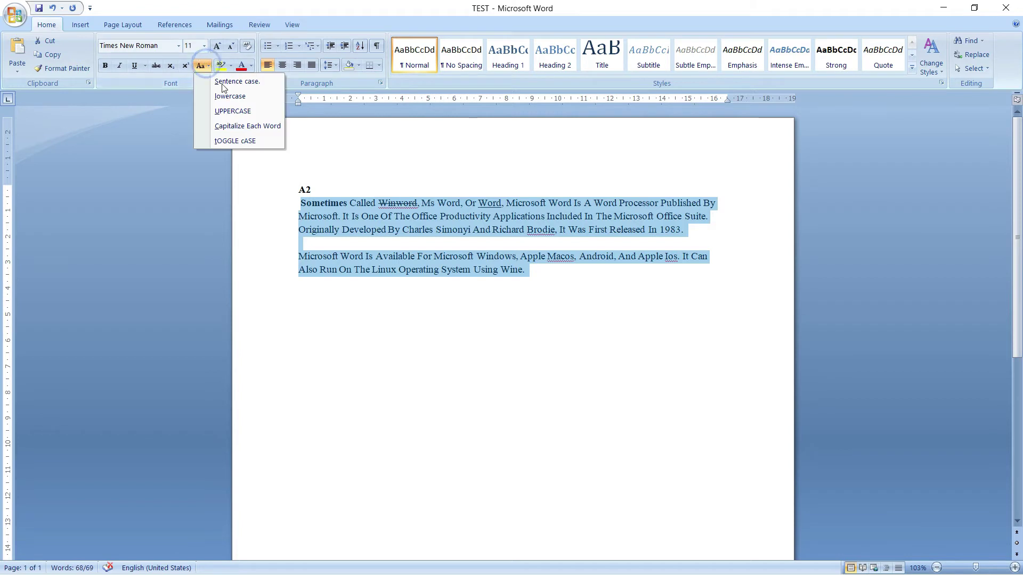
click(235, 141)
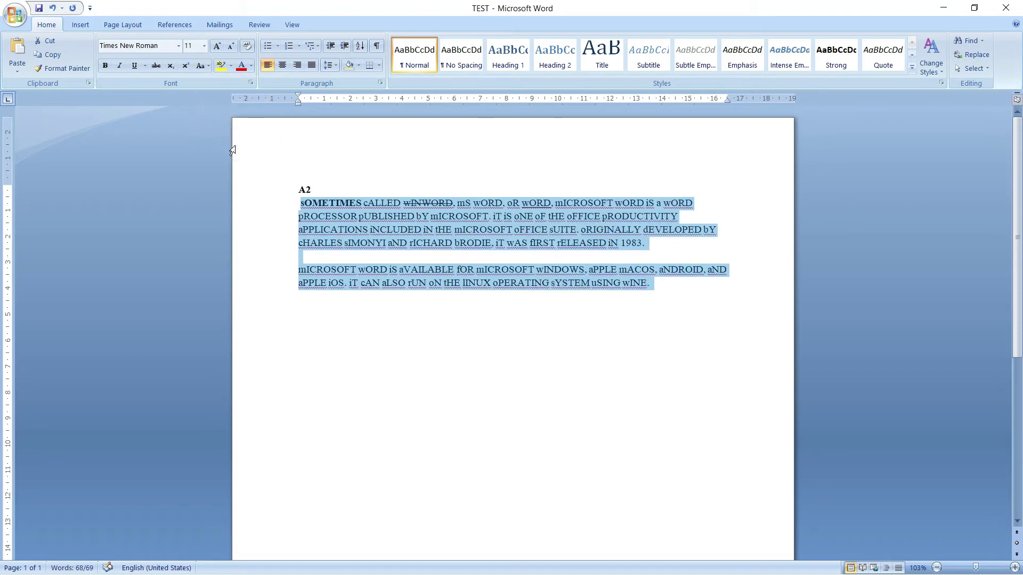
click(210, 68)
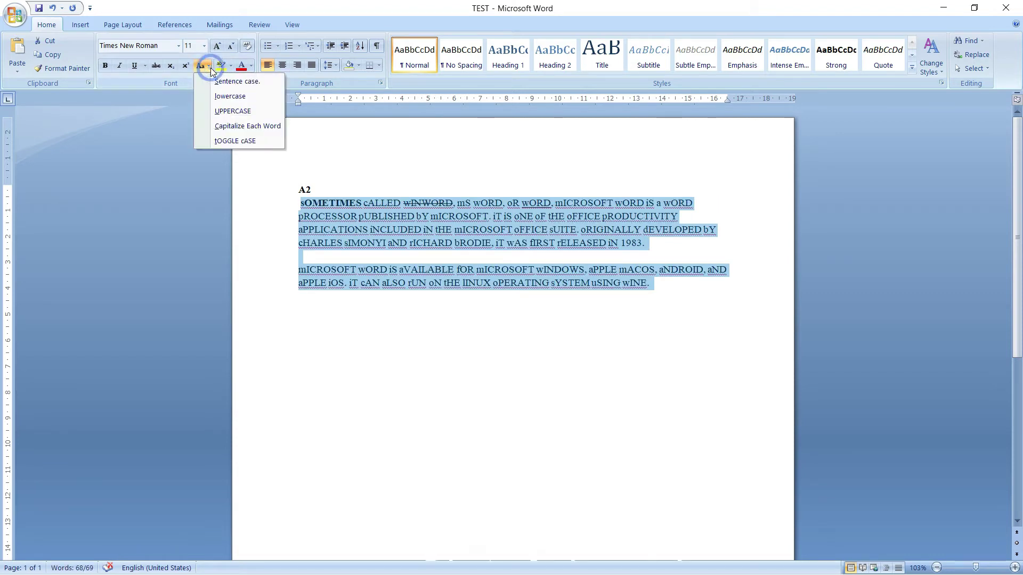
click(239, 85)
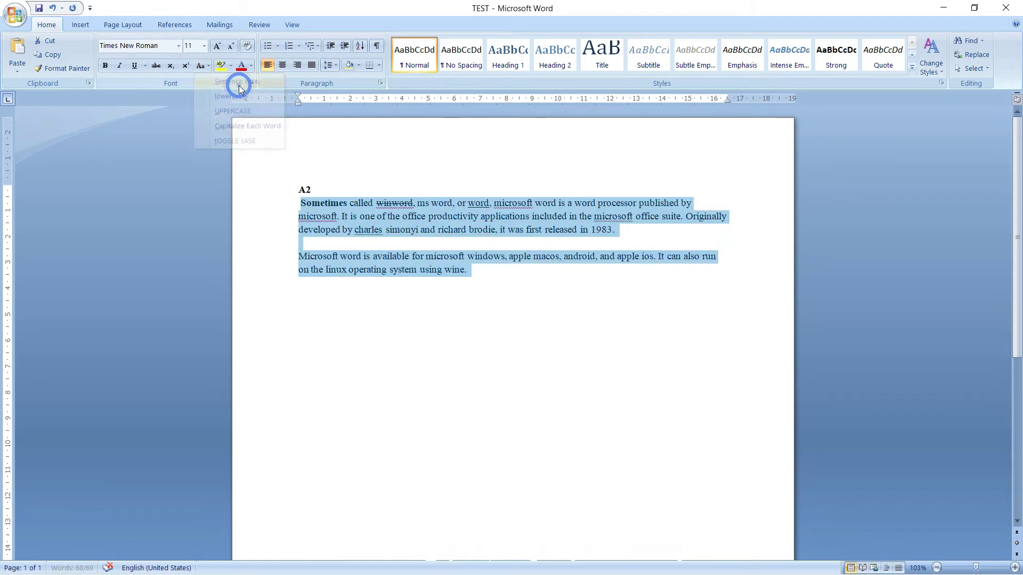
click(208, 68)
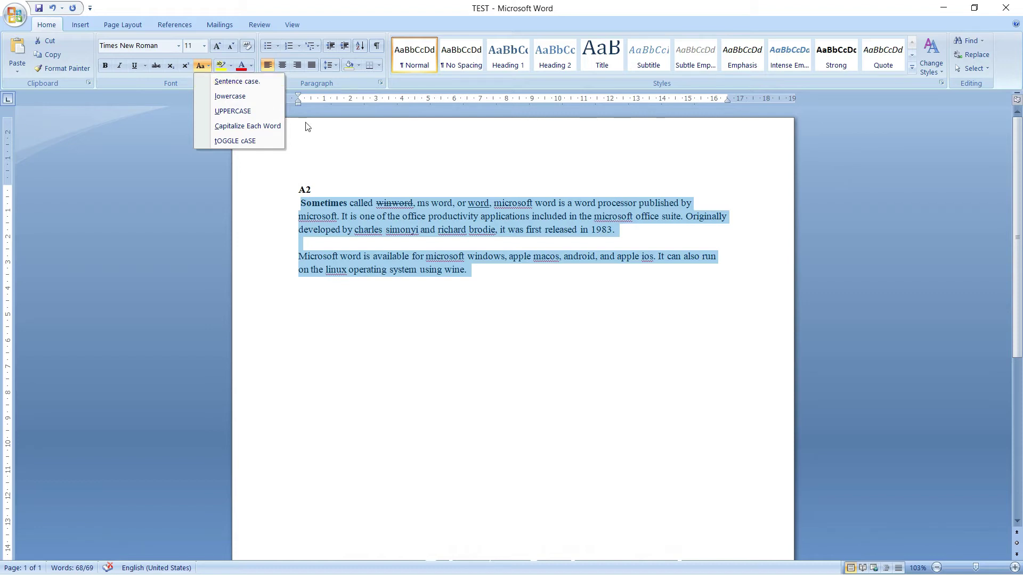
click(403, 219)
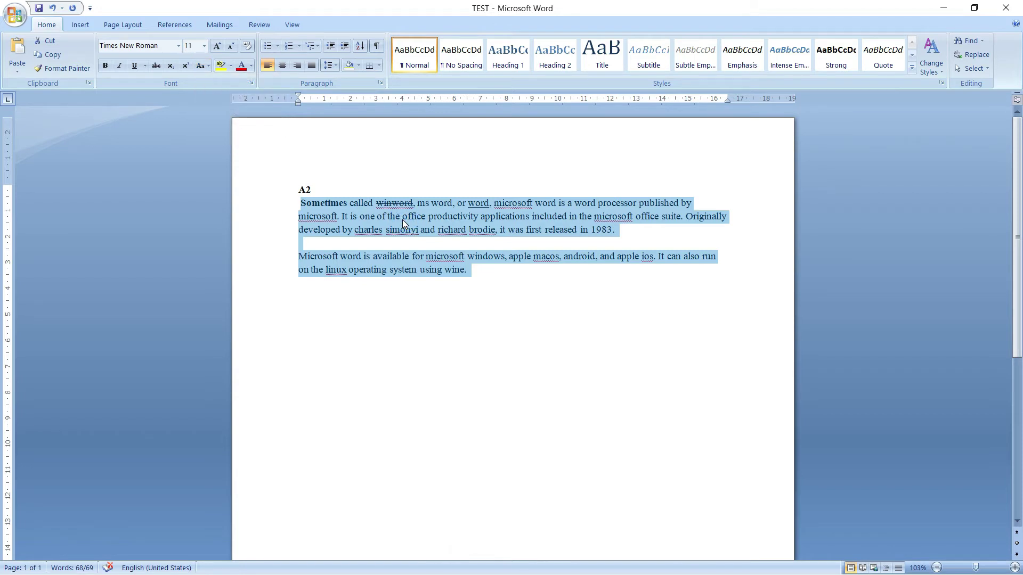
Grow the text from A2 through 'wine.' step by step, then set it to 48 pt.
click(306, 205)
drag(302, 192, 467, 274)
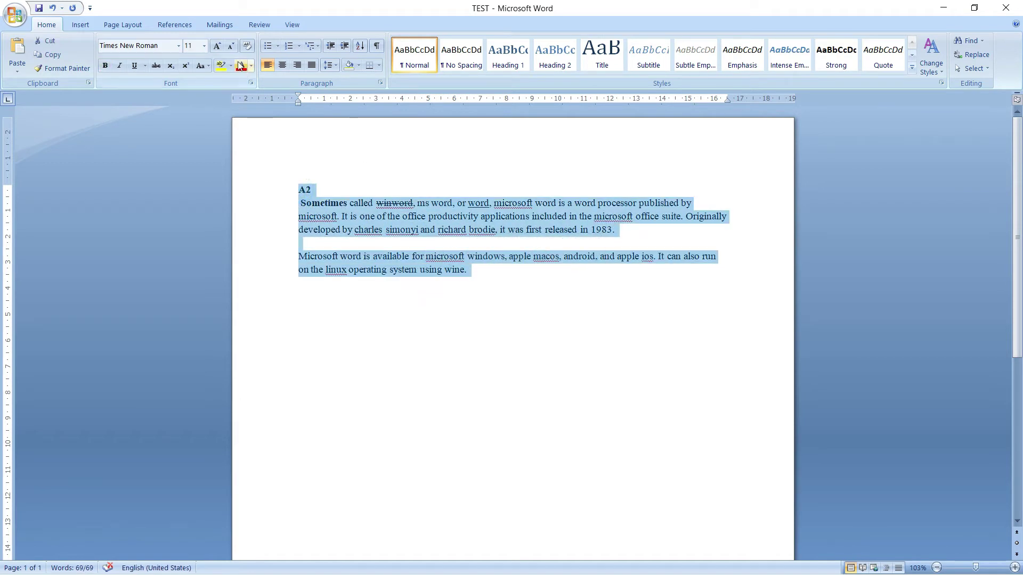
click(217, 47)
click(217, 47)
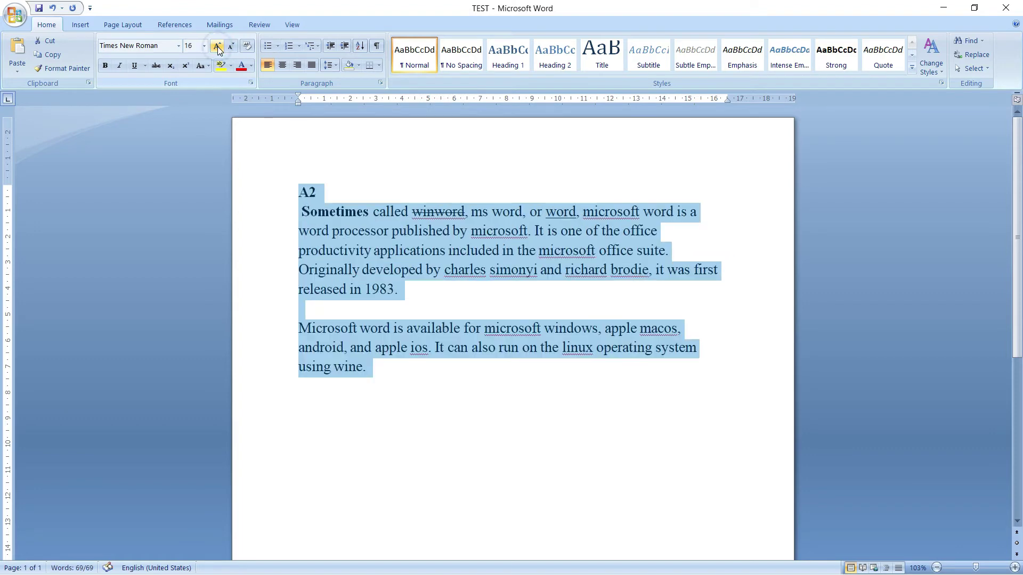
click(228, 47)
click(228, 47)
click(218, 47)
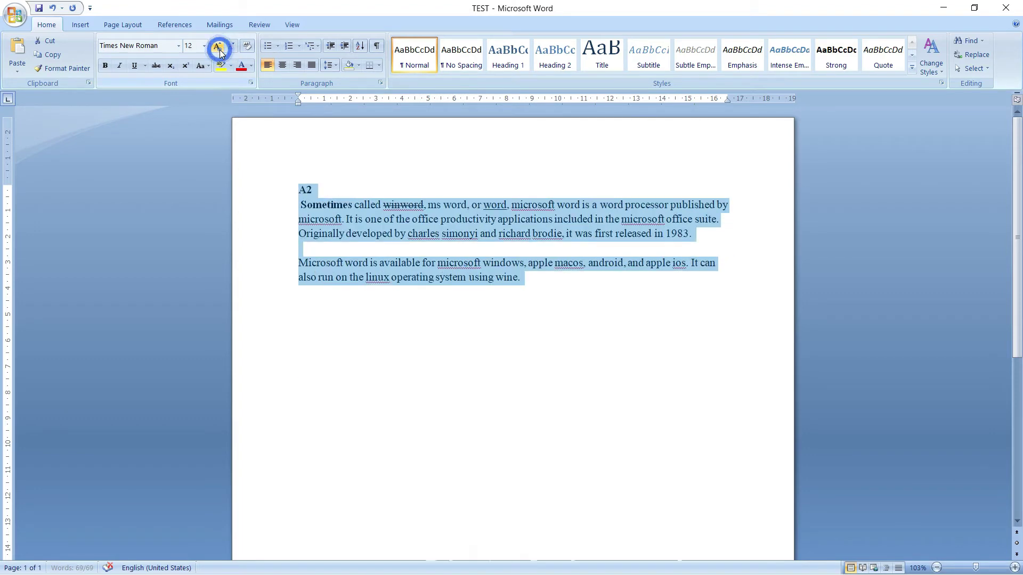
click(217, 47)
click(218, 47)
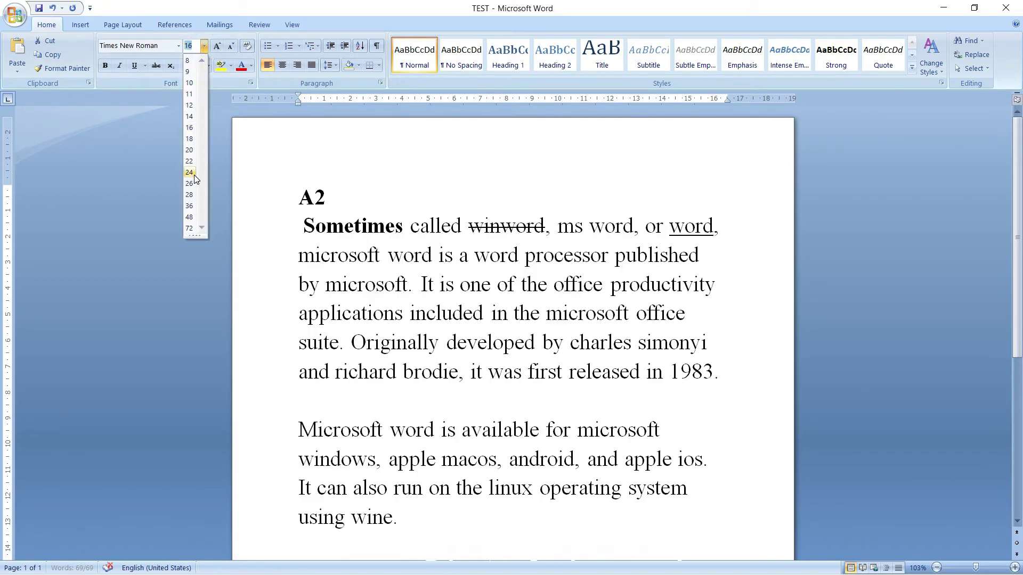
click(192, 217)
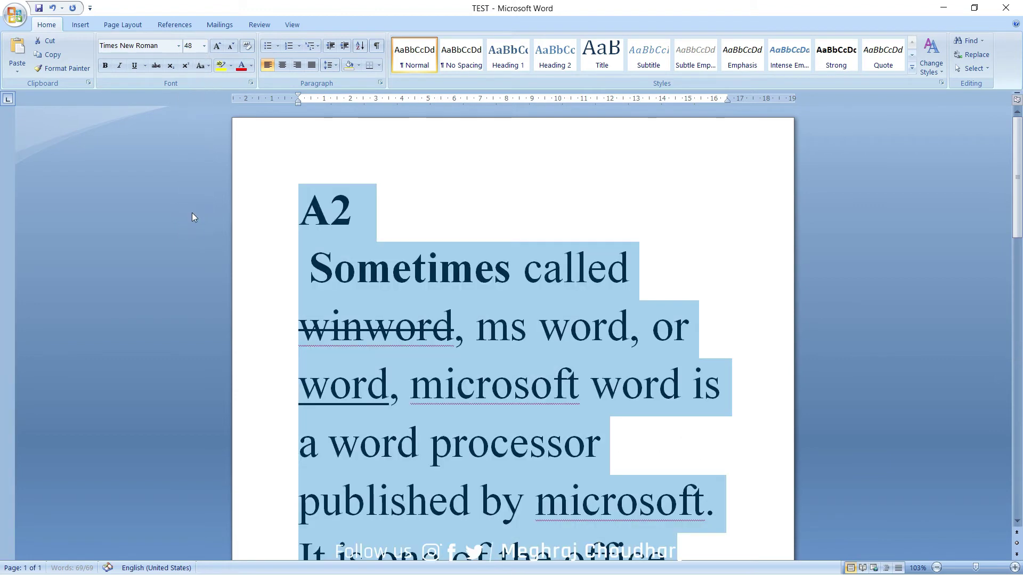
Clear the formatting so the text returns to plain Calibri 11.
click(205, 51)
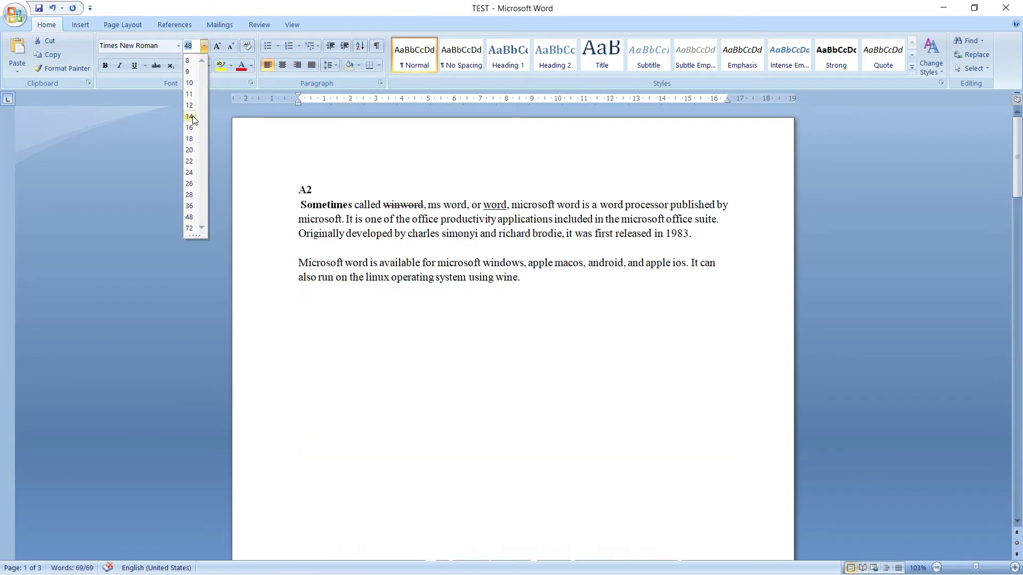
click(247, 46)
shift+click(298, 192)
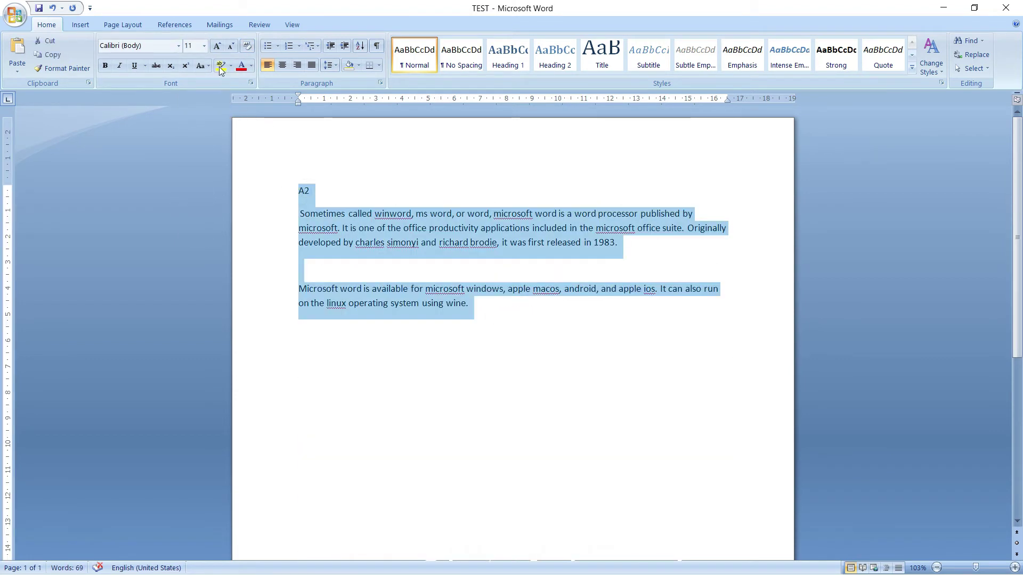
click(203, 46)
click(194, 161)
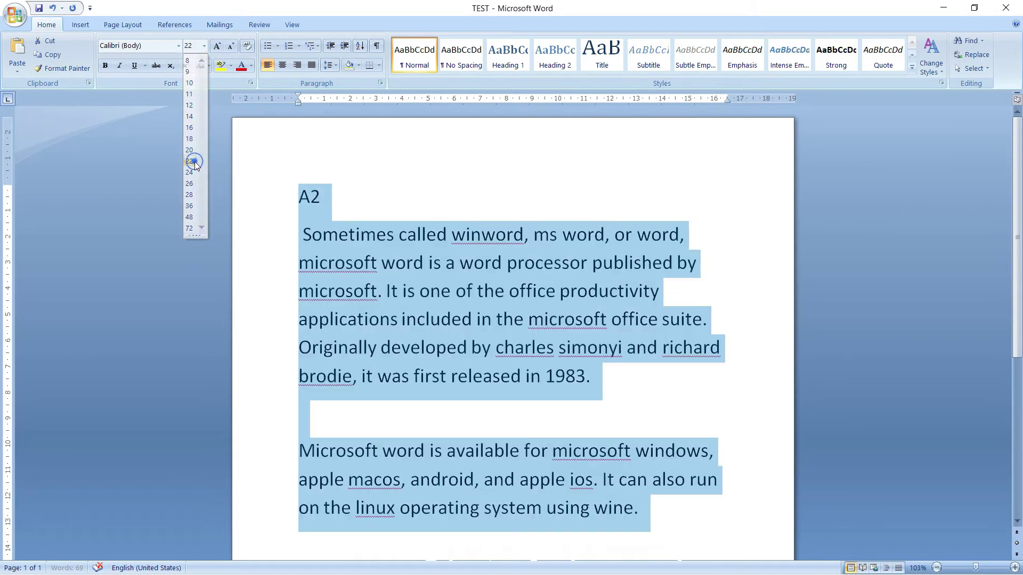
click(247, 47)
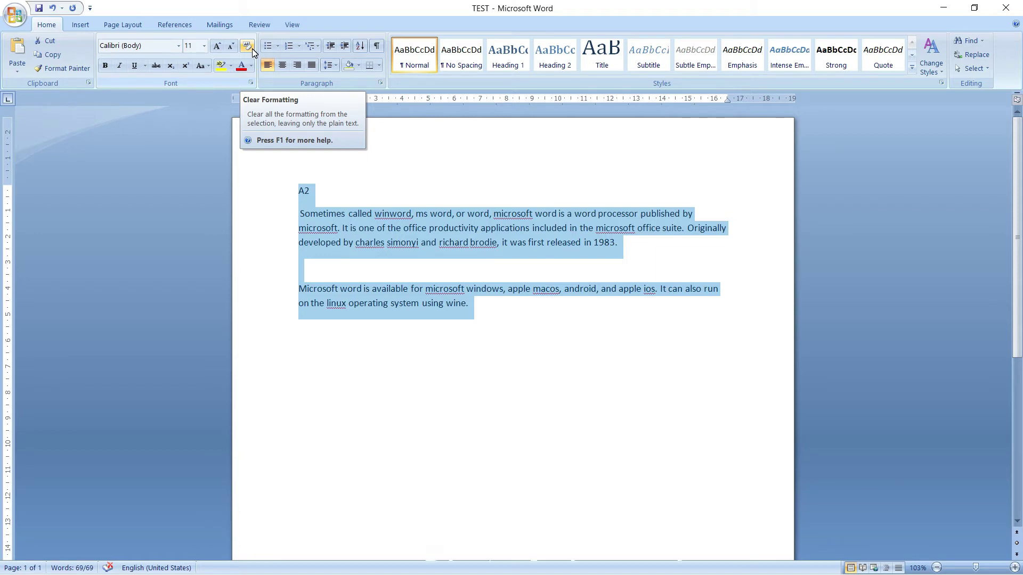
click(342, 257)
Highlight the opening word 'Sometimes' in yellow.
click(232, 67)
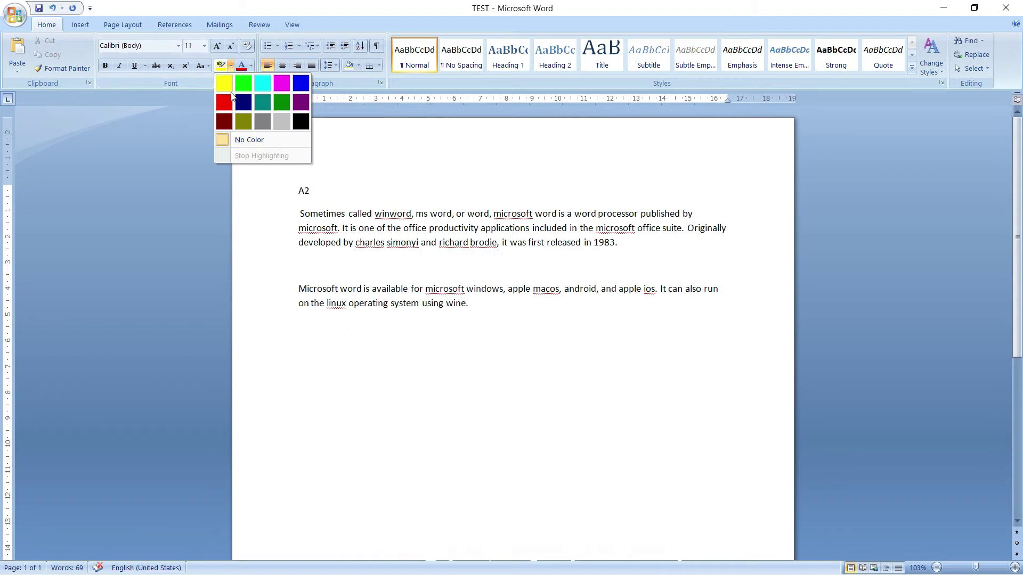
click(337, 208)
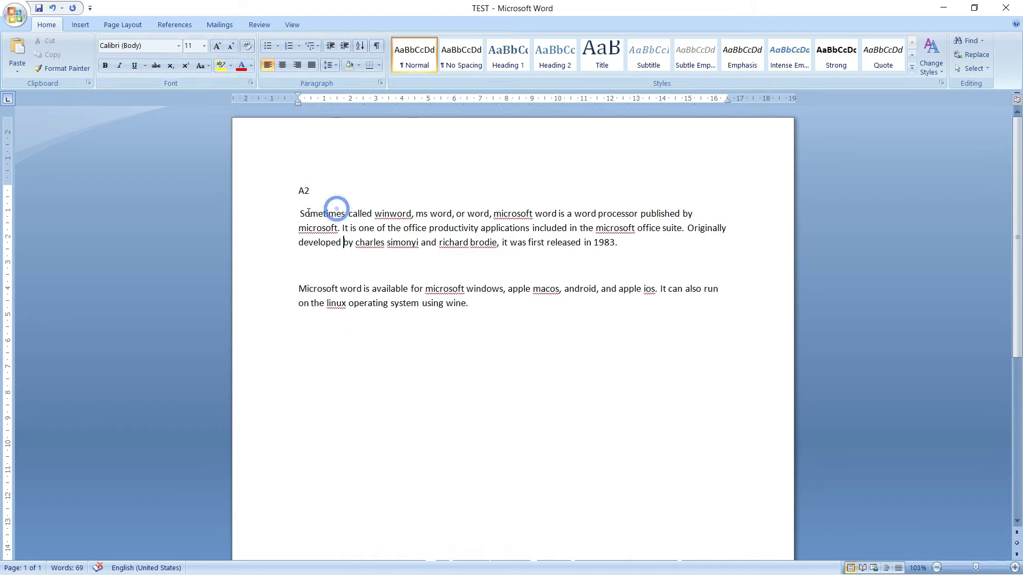
drag(302, 214, 337, 213)
ctrl+click(341, 215)
double_click(344, 216)
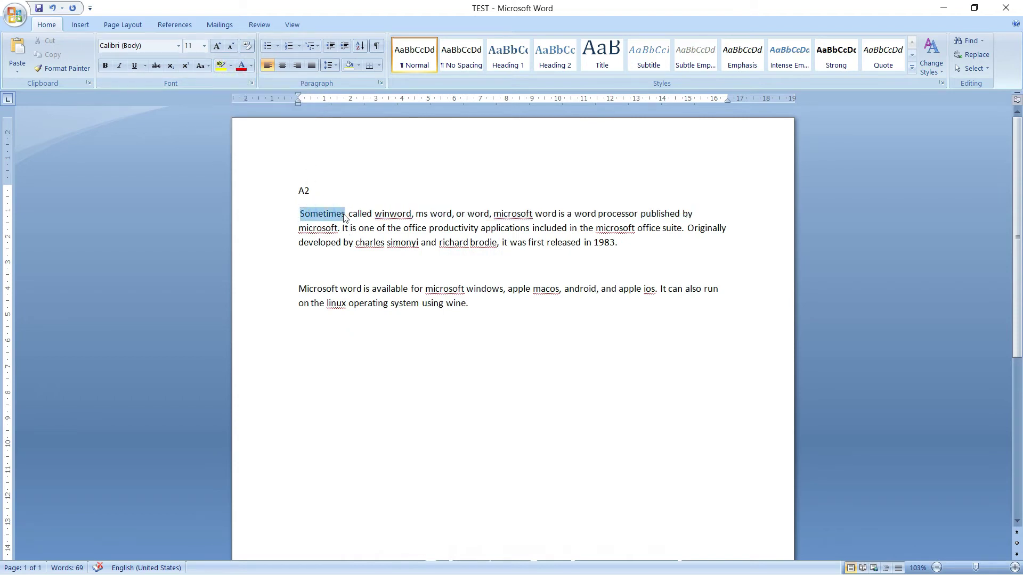
click(220, 65)
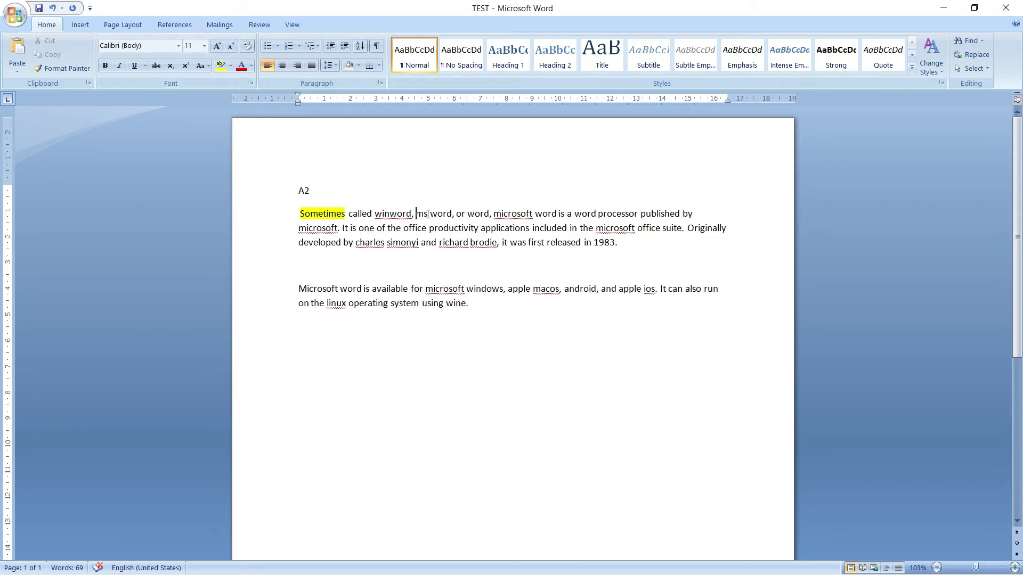
Highlight 'ms word' in the first paragraph in yellow.
drag(416, 213, 452, 213)
click(231, 69)
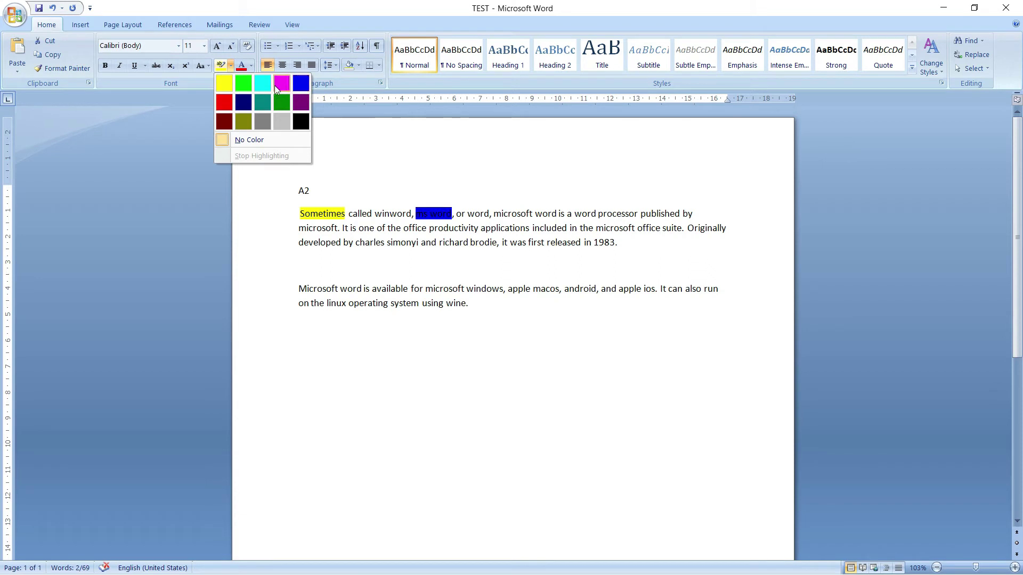
click(228, 86)
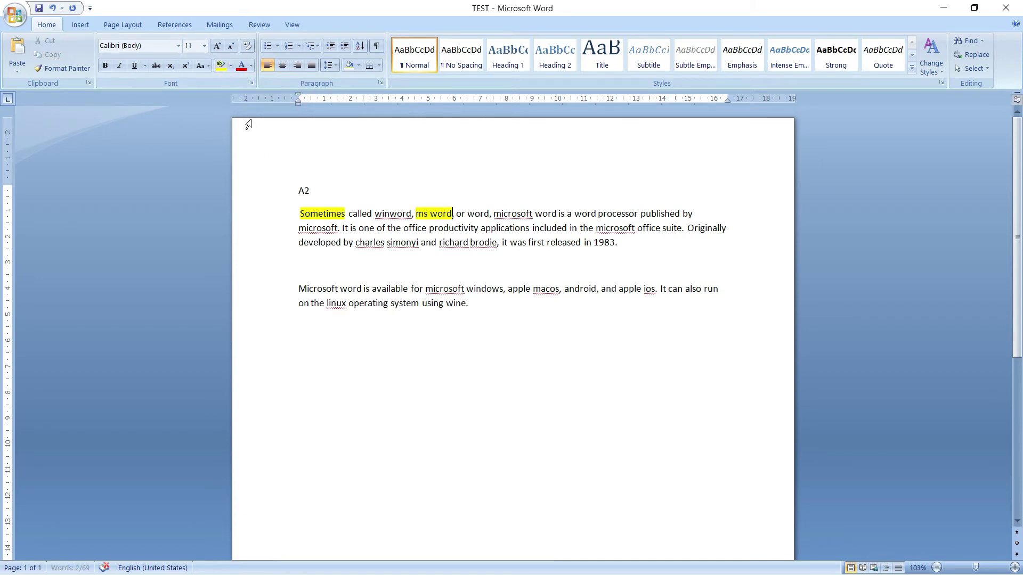
click(306, 171)
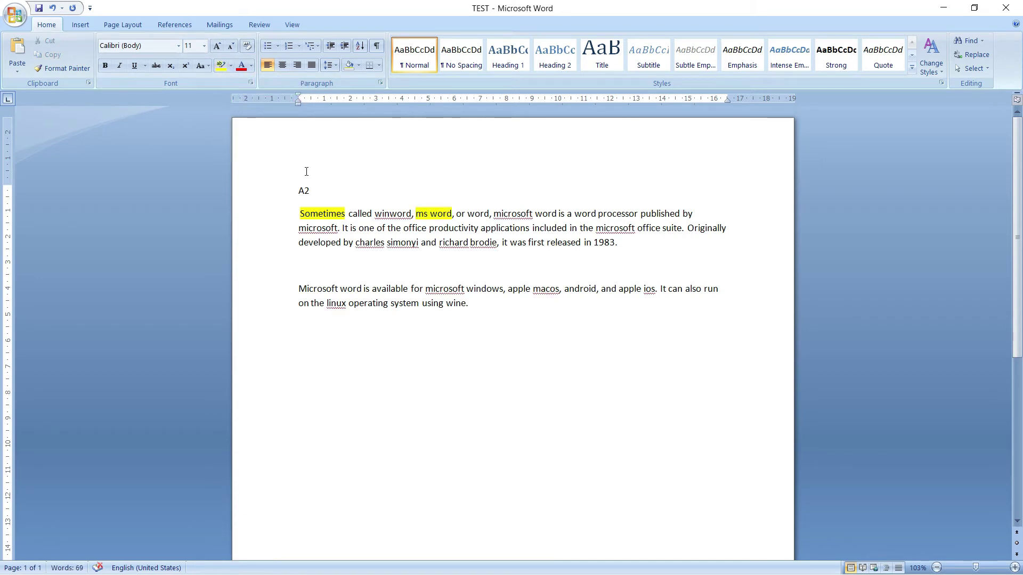
click(494, 214)
double_click(494, 213)
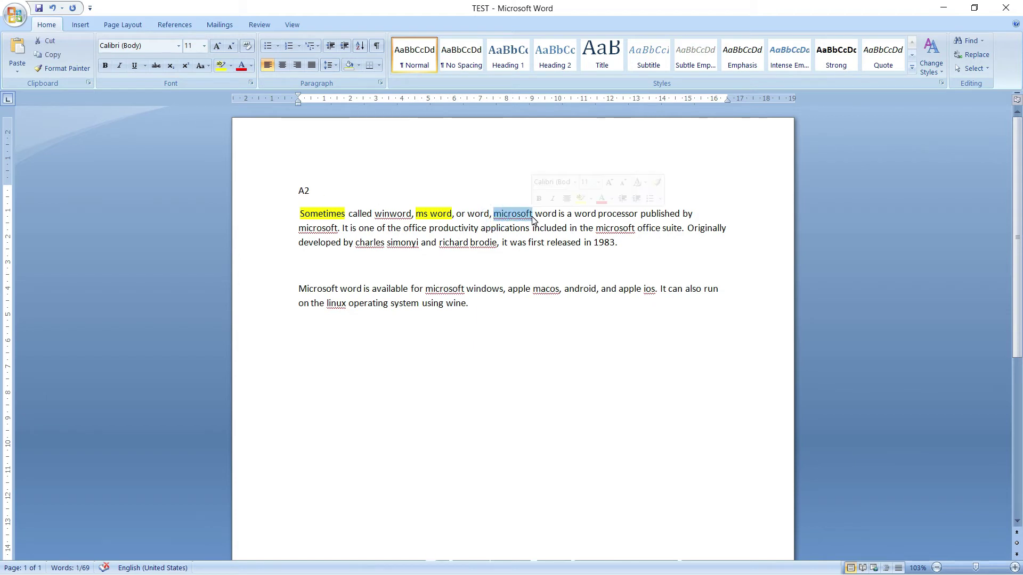
Give the selected word 'microsoft' a blue font colour and bold.
click(240, 69)
click(250, 67)
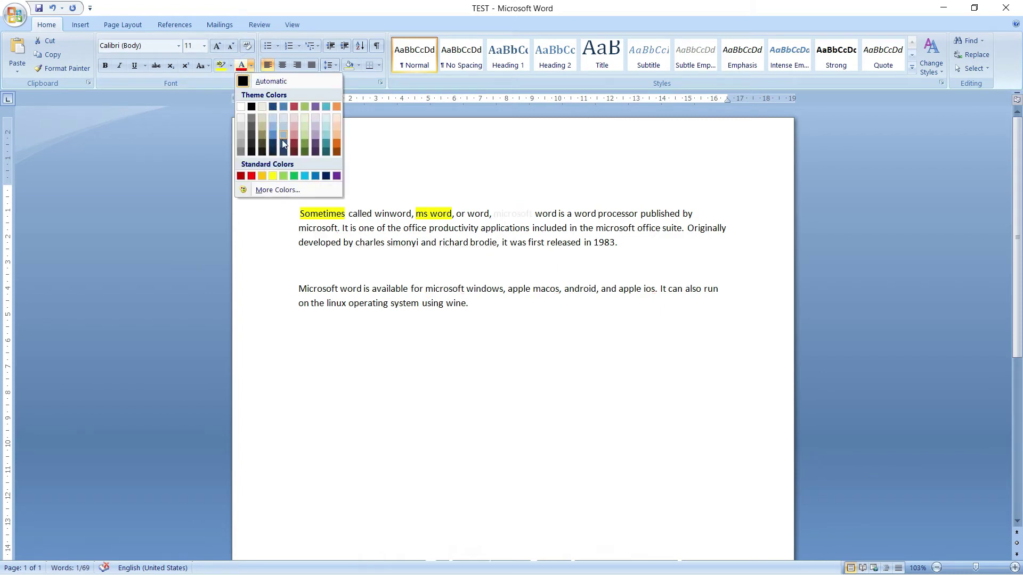
click(316, 177)
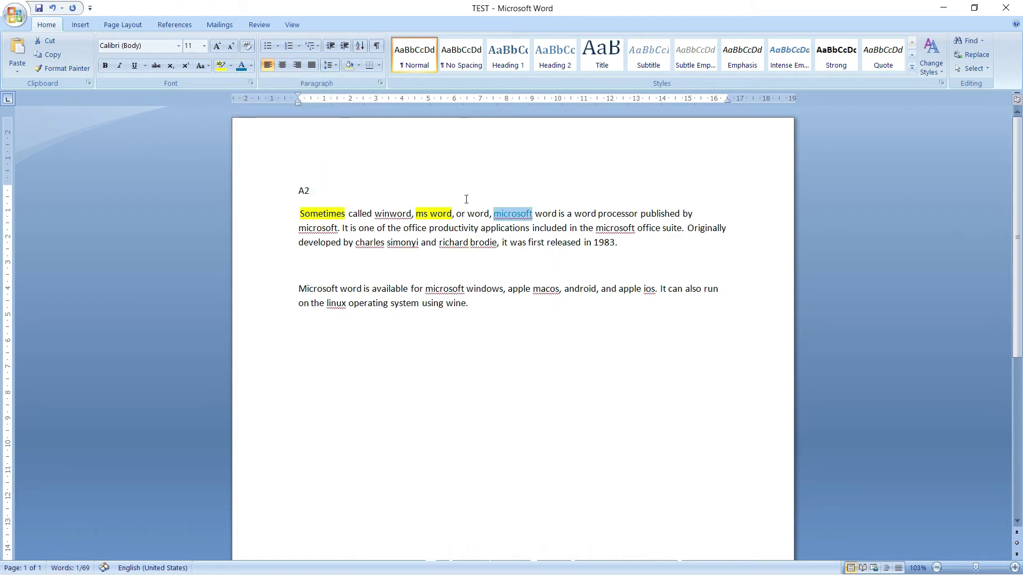
click(105, 66)
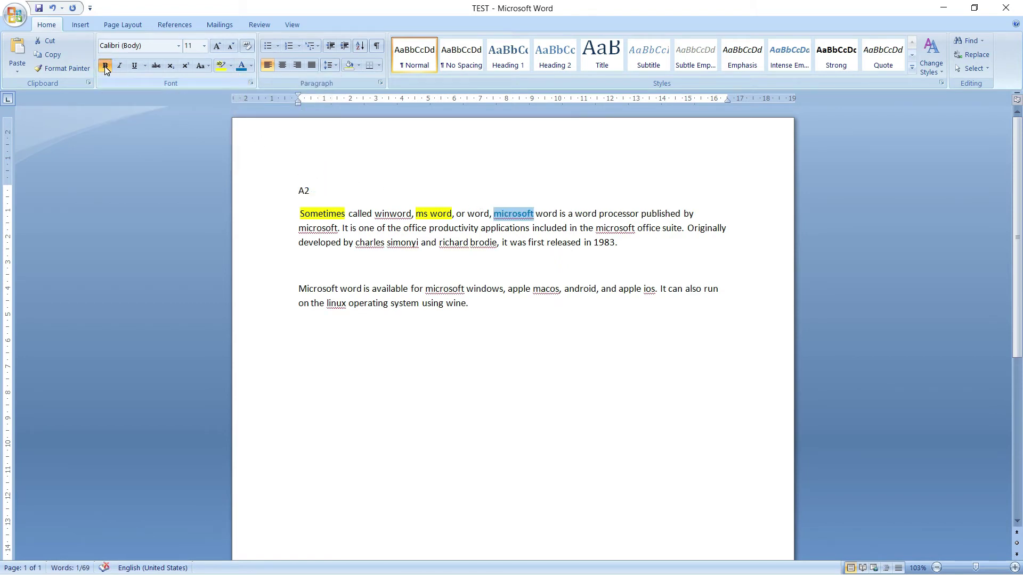
click(518, 222)
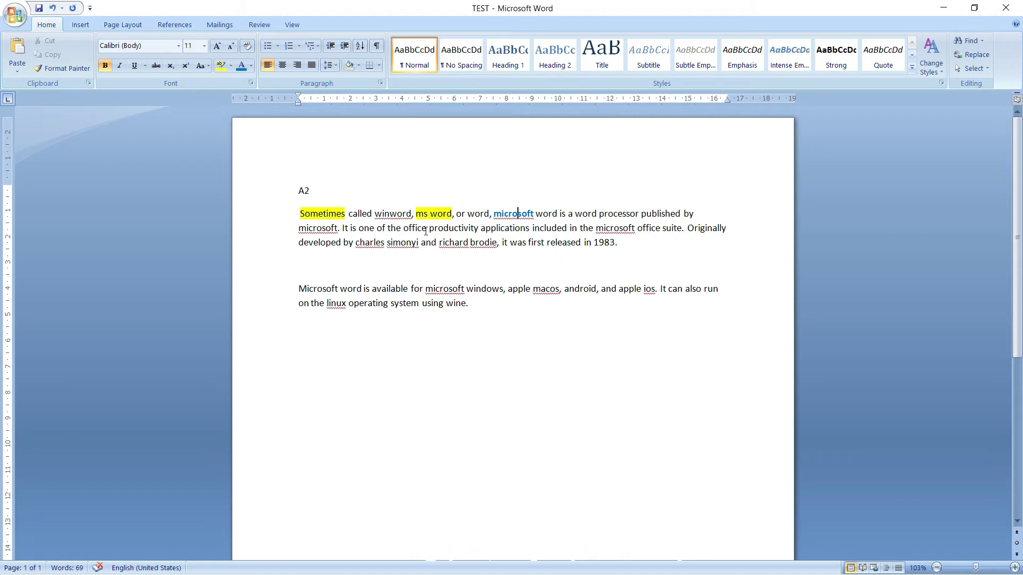
Select the text from 'and apple ios' to the end of the paragraph.
drag(445, 242, 473, 242)
drag(519, 289, 541, 289)
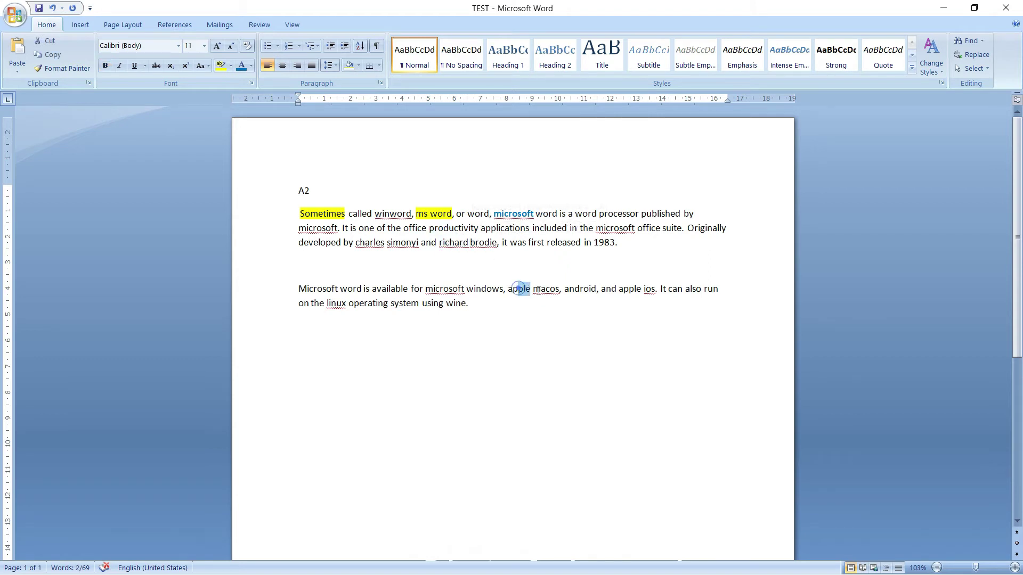
drag(608, 291, 618, 309)
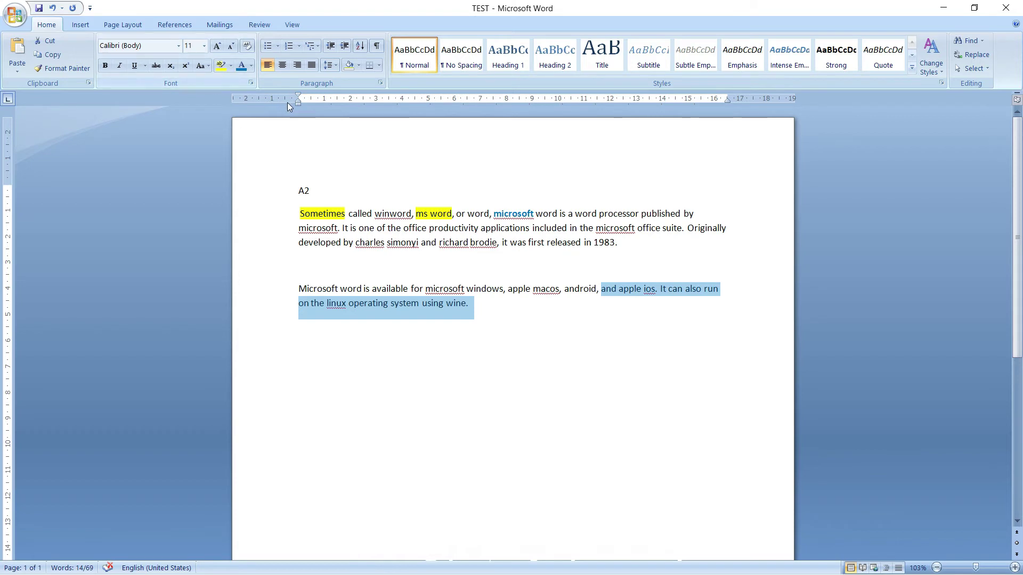
Copy the bold blue formatting of 'microsoft' onto the second 'microsoft' with Format Painter.
click(519, 226)
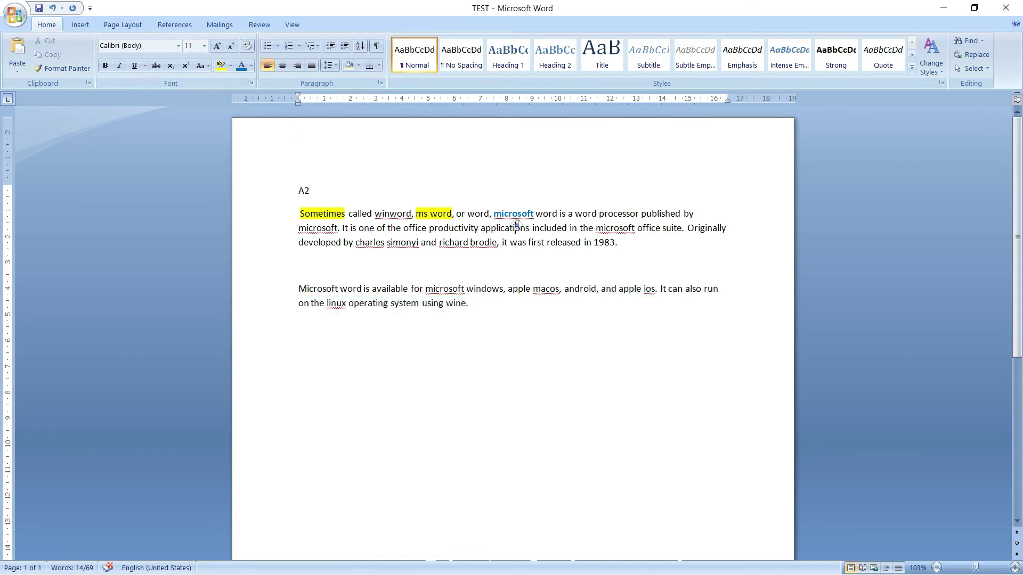
drag(495, 214, 533, 216)
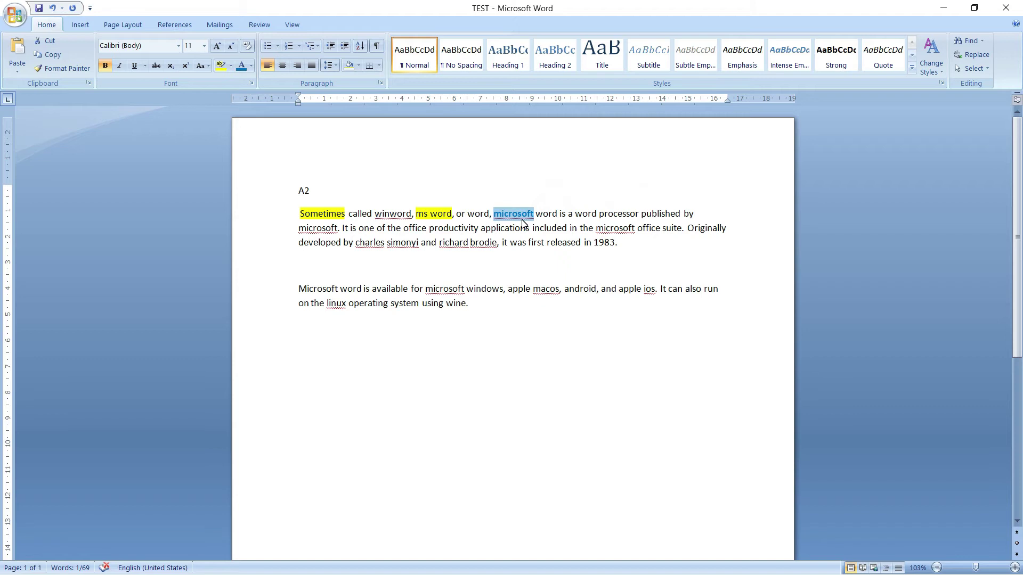
click(60, 70)
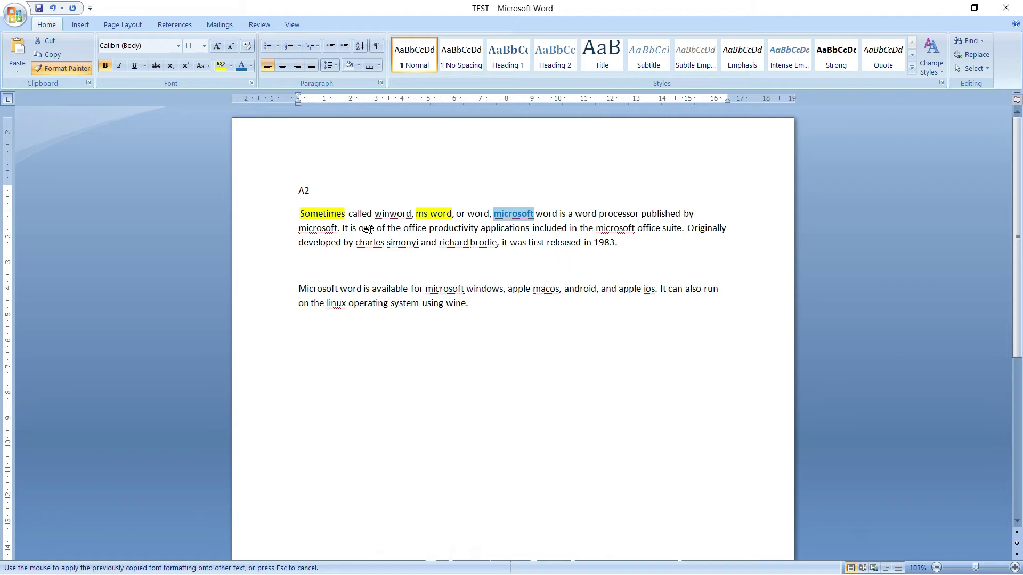
drag(595, 230, 634, 232)
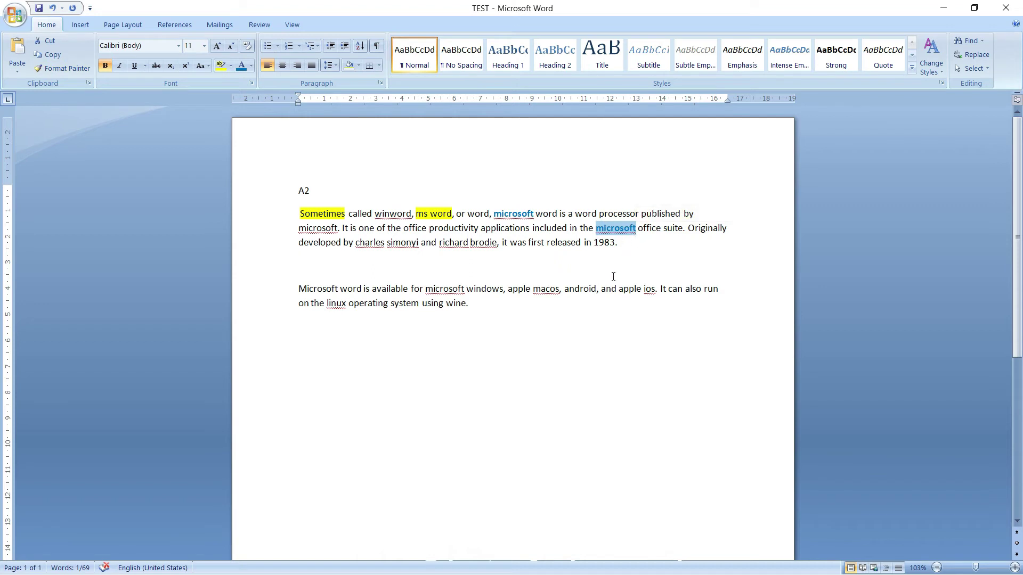
Paint the bold blue formatting onto more phrases, including 'android, and', across both paragraphs.
double_click(601, 295)
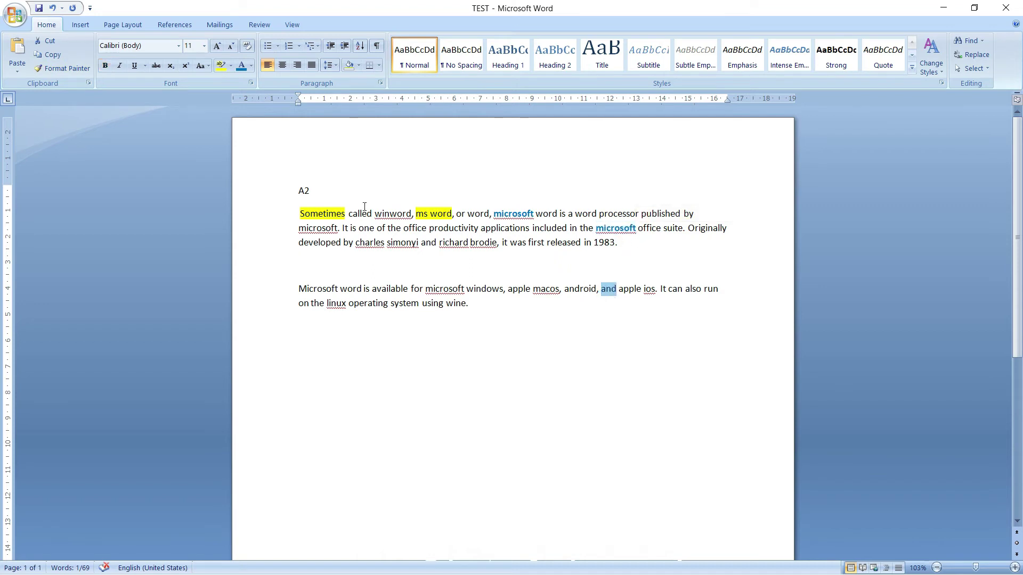
click(68, 69)
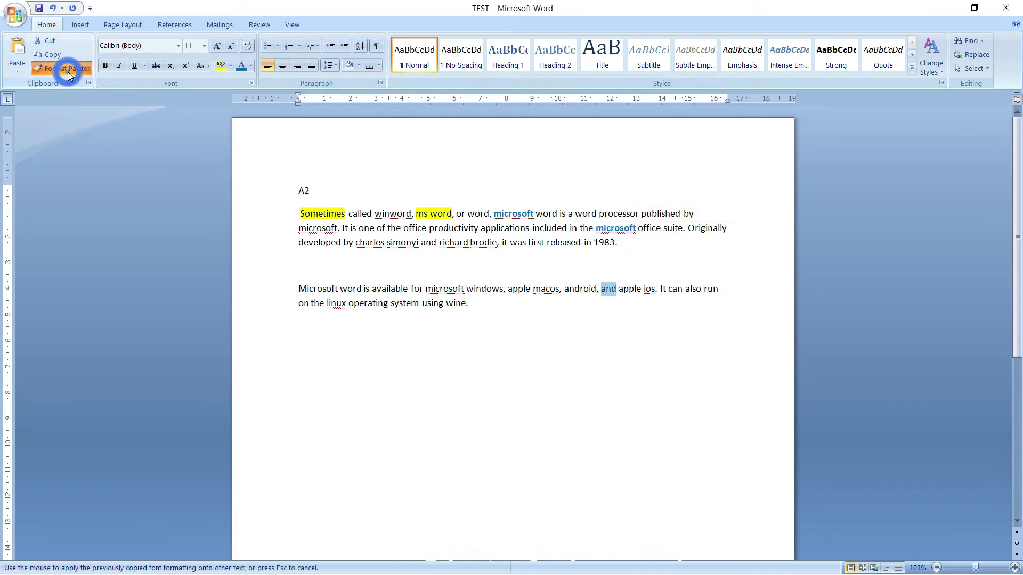
click(603, 315)
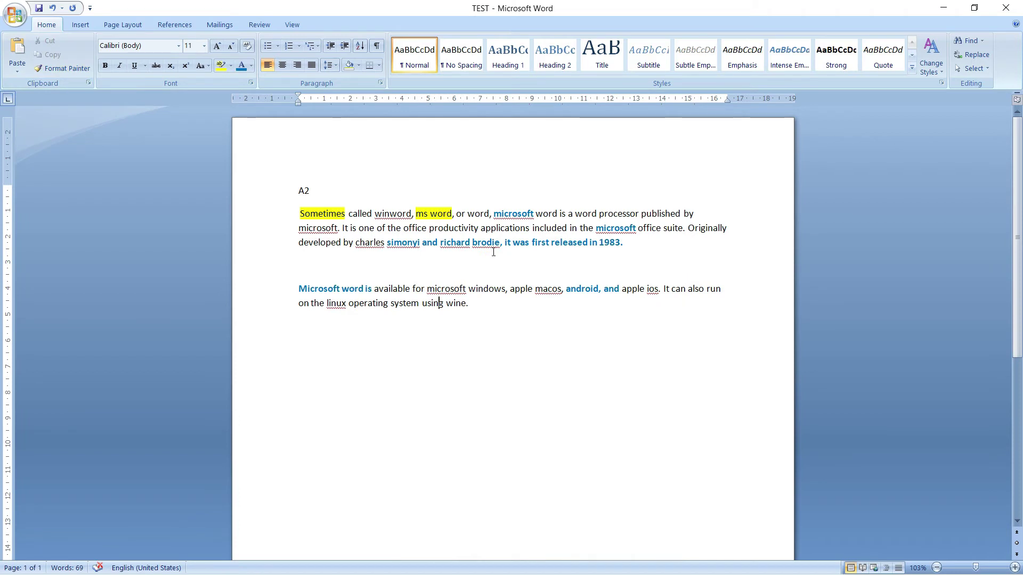
drag(475, 305, 302, 203)
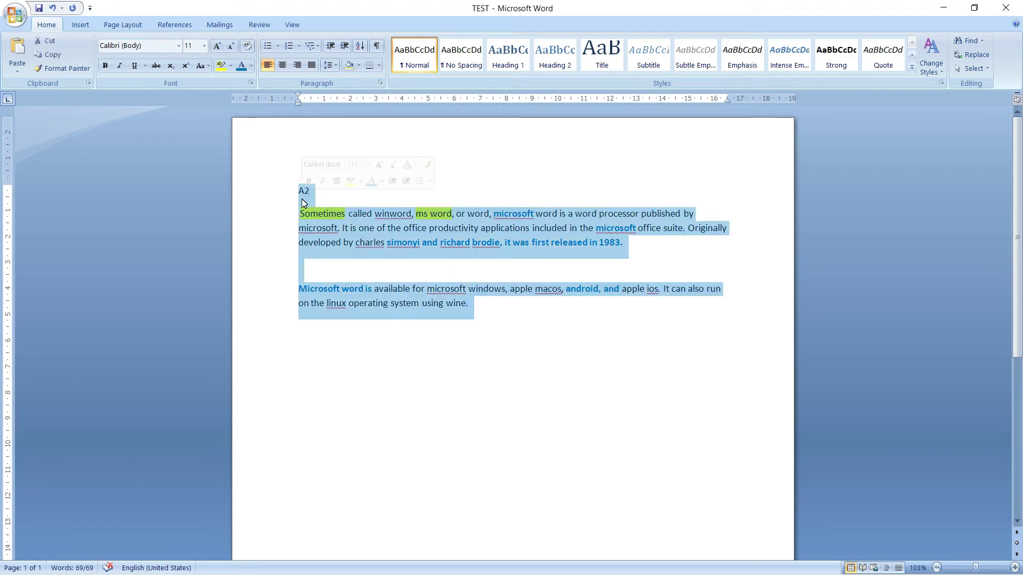
Clear the bold blue formatting and remove the yellow highlighting with No Color.
click(247, 47)
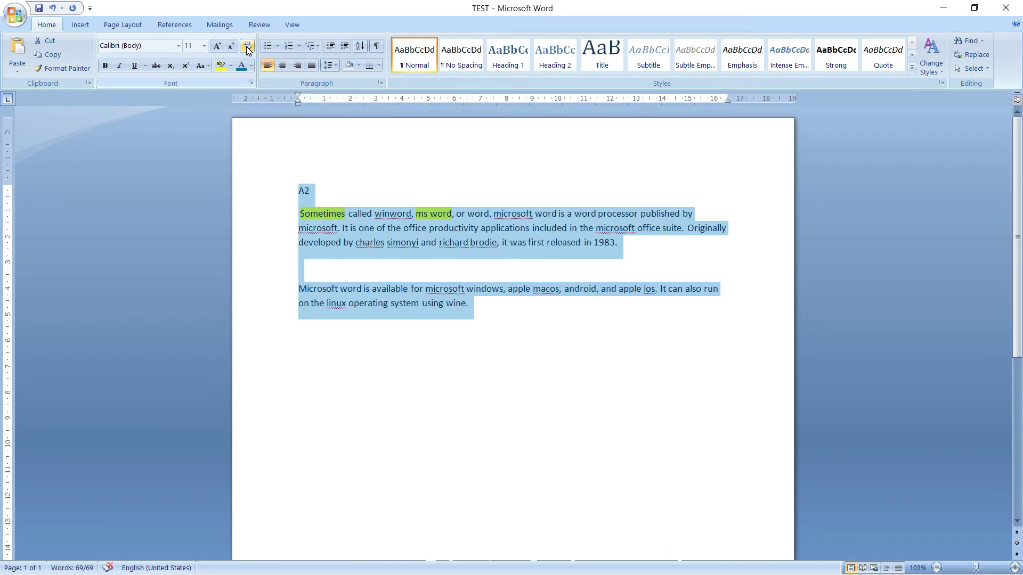
click(231, 66)
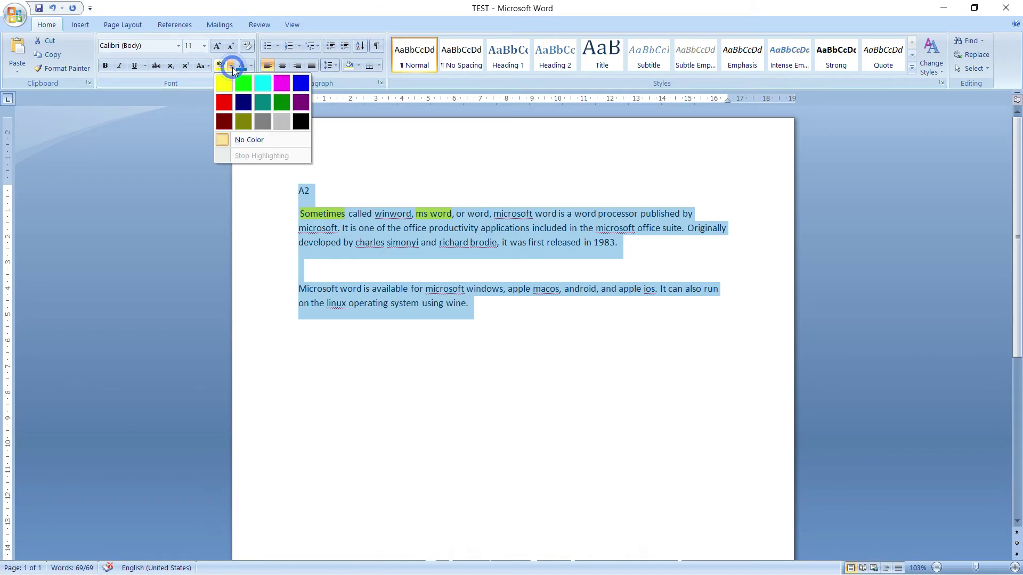
click(248, 140)
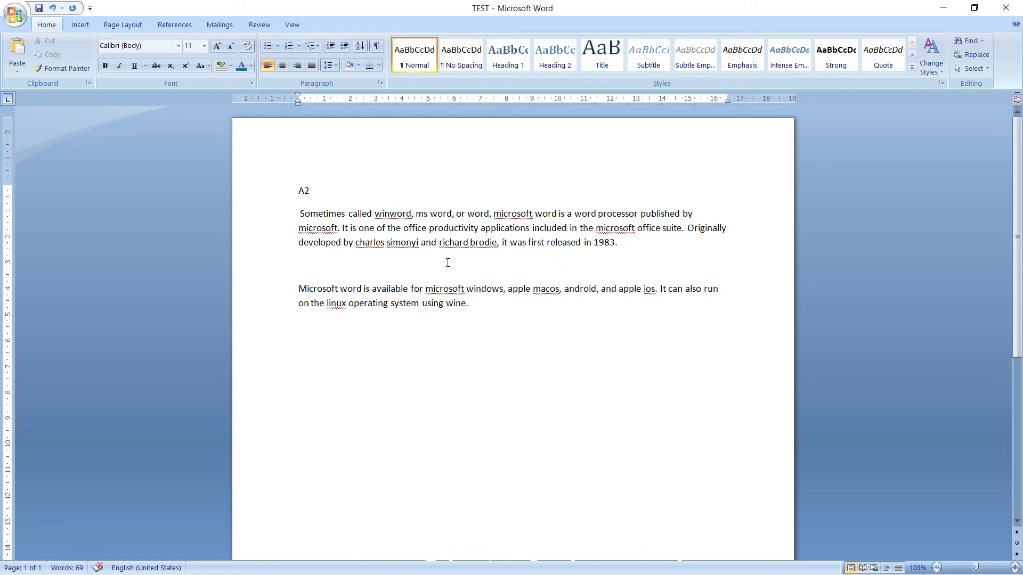
Center the 'A2' heading and justify the first paragraph, leaving the second paragraph left-aligned.
double_click(304, 191)
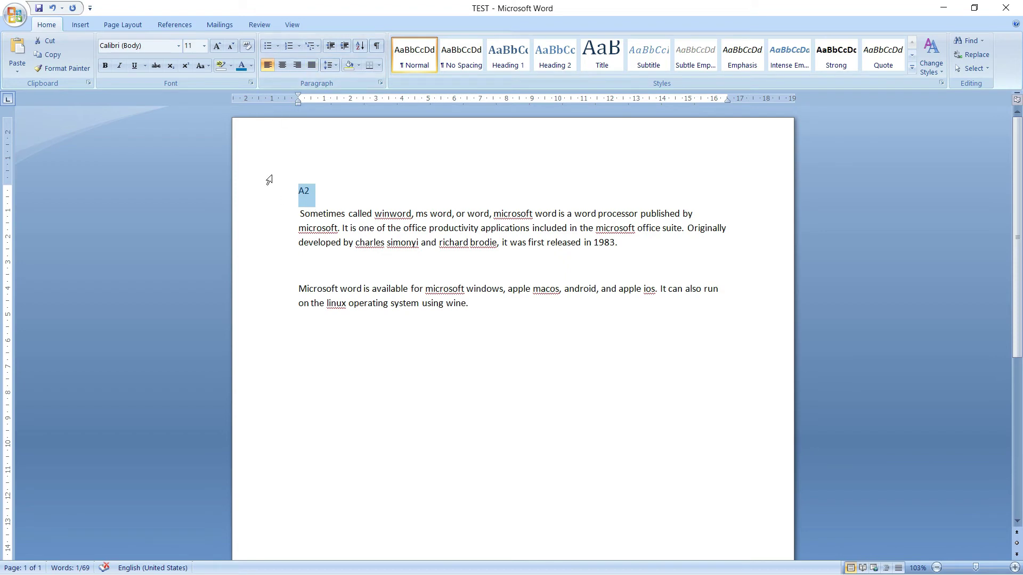
click(279, 66)
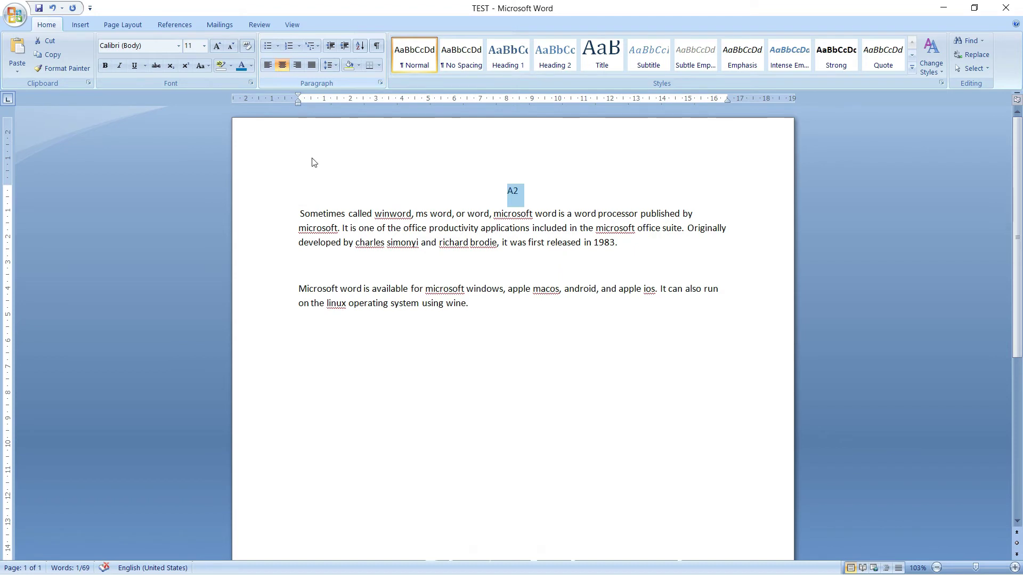
drag(299, 214, 632, 248)
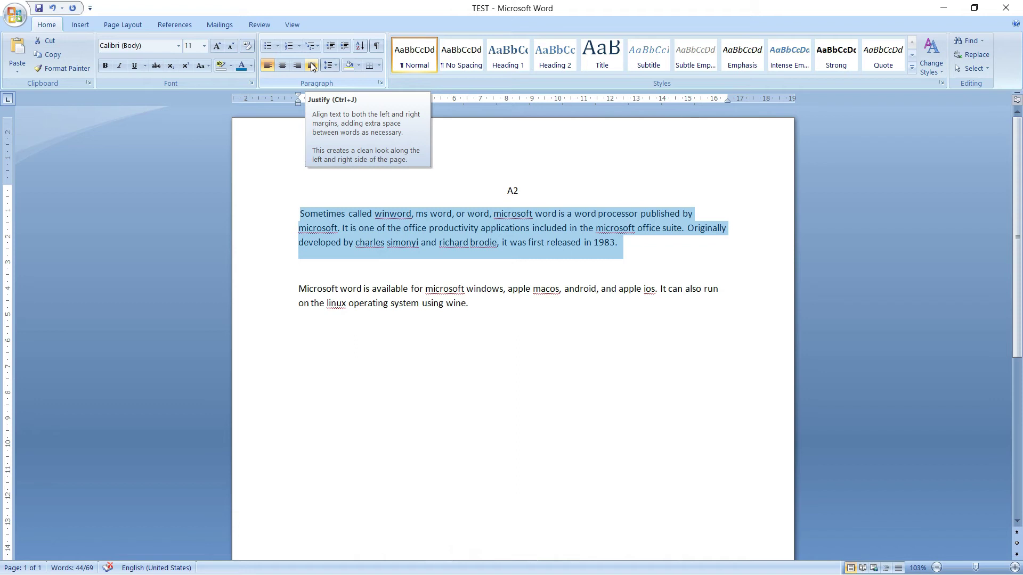
click(313, 65)
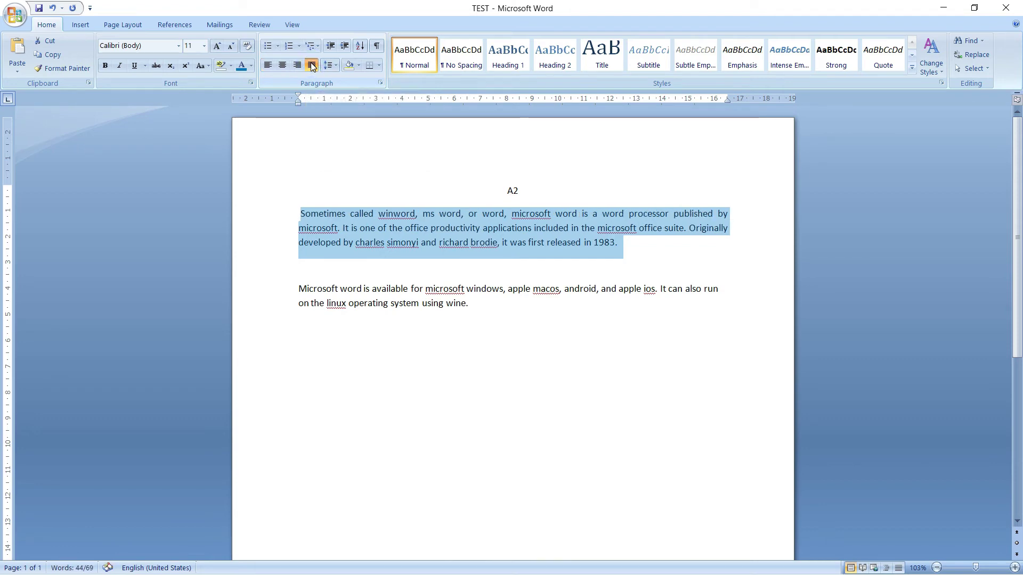
click(726, 229)
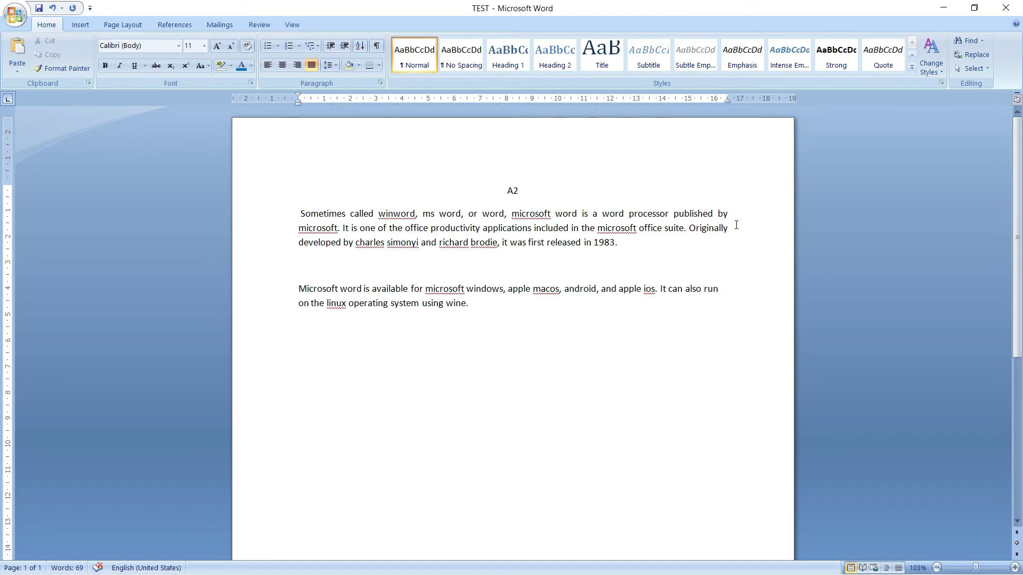
click(736, 225)
Number the 'Sometimes called winword…' paragraph with 1. 2. 3. format, replacing a trial checkmark bullet.
click(629, 247)
drag(301, 213, 633, 259)
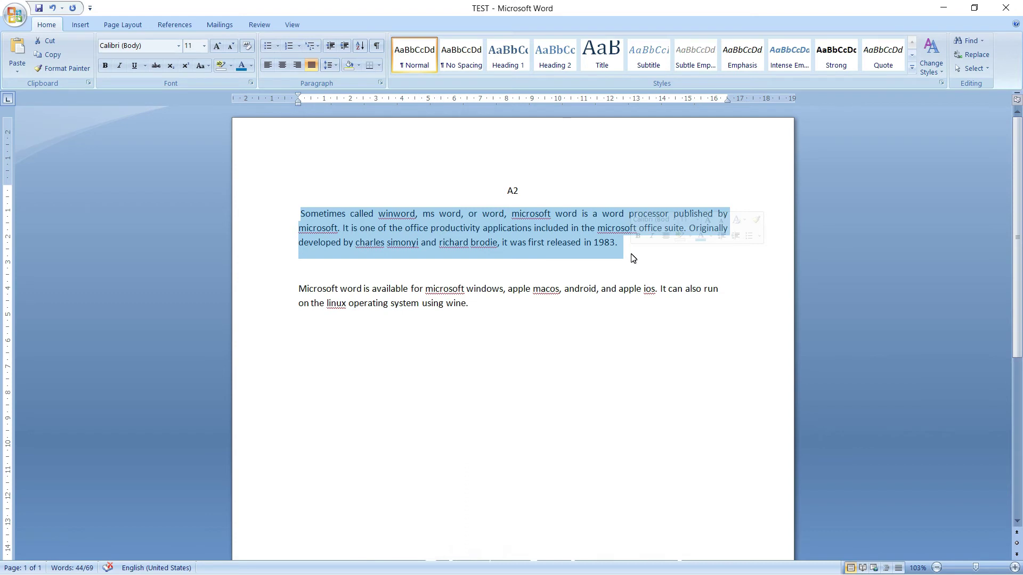
click(277, 46)
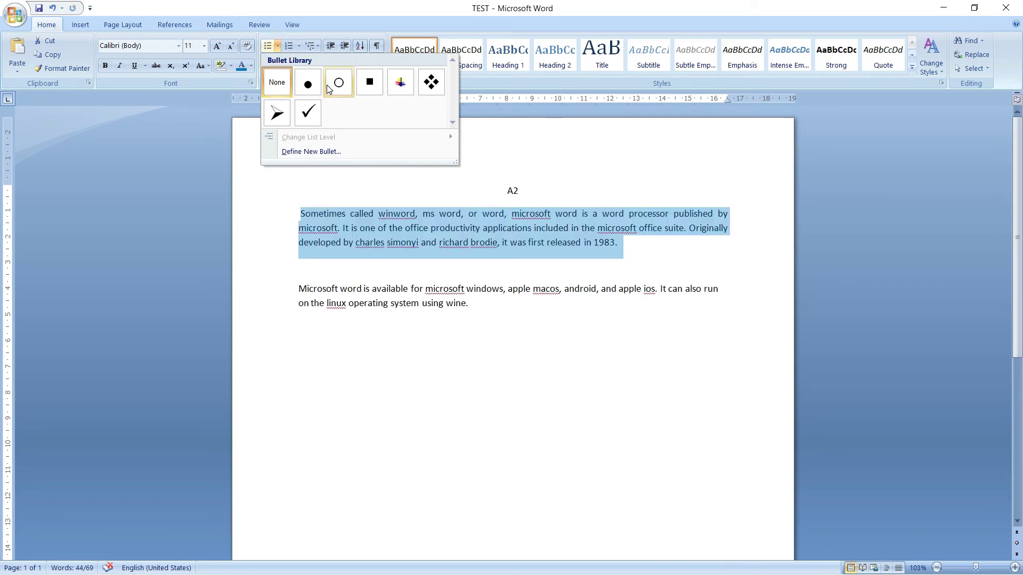
click(307, 112)
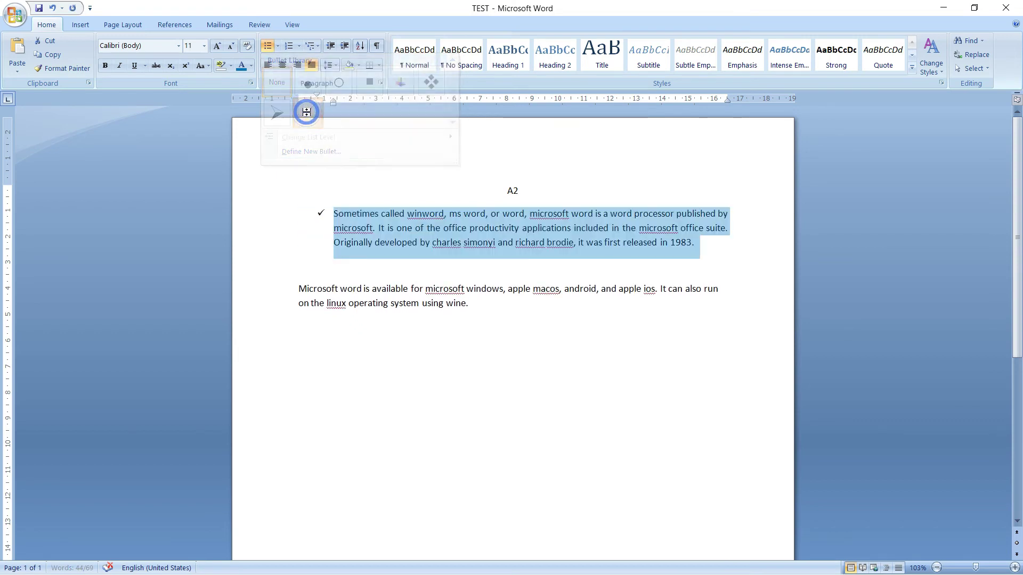
click(299, 46)
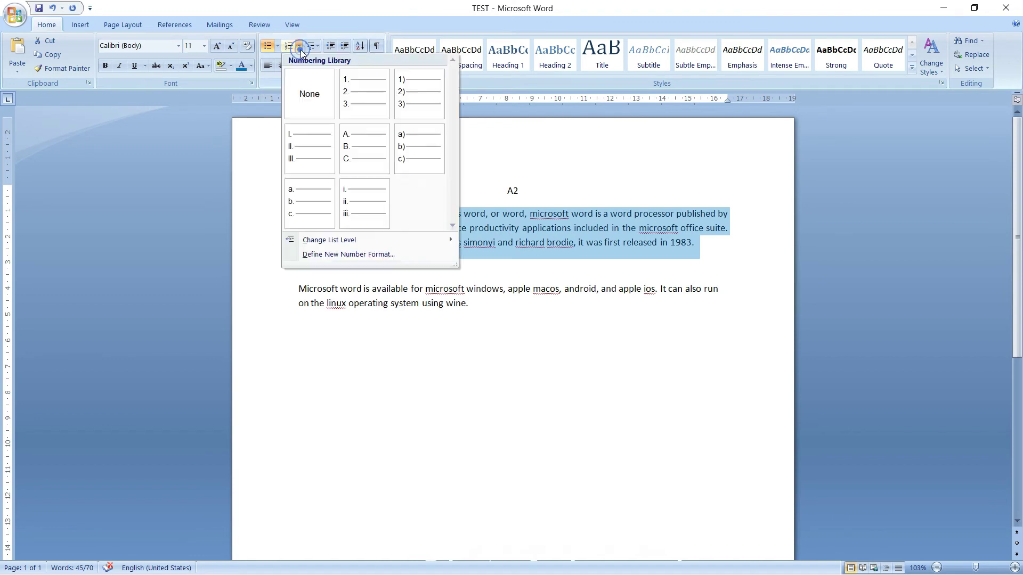
click(363, 98)
click(699, 245)
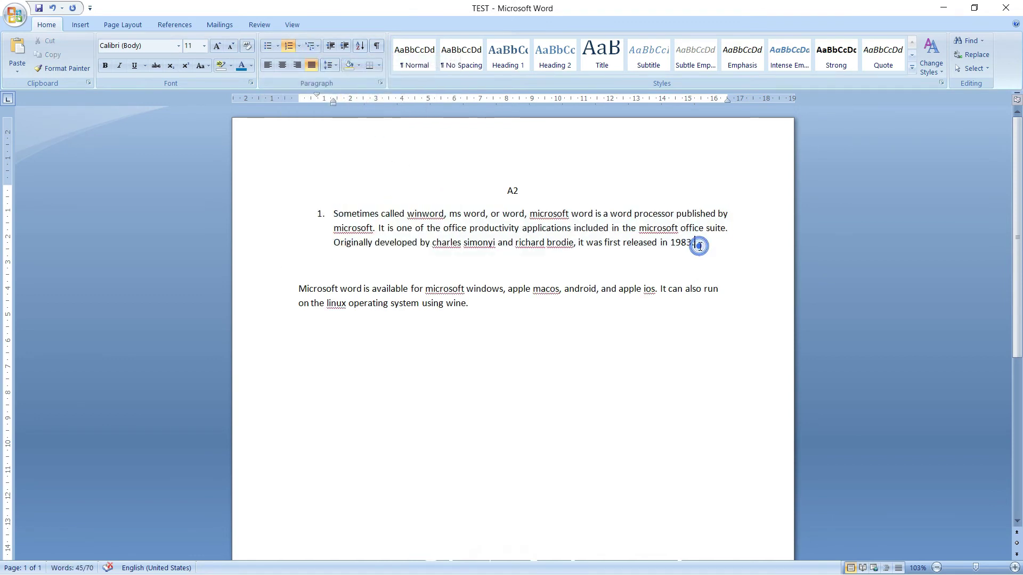
Add list items 'JHBJN' and ',NKM' plus an empty fourth item.
key(Return)
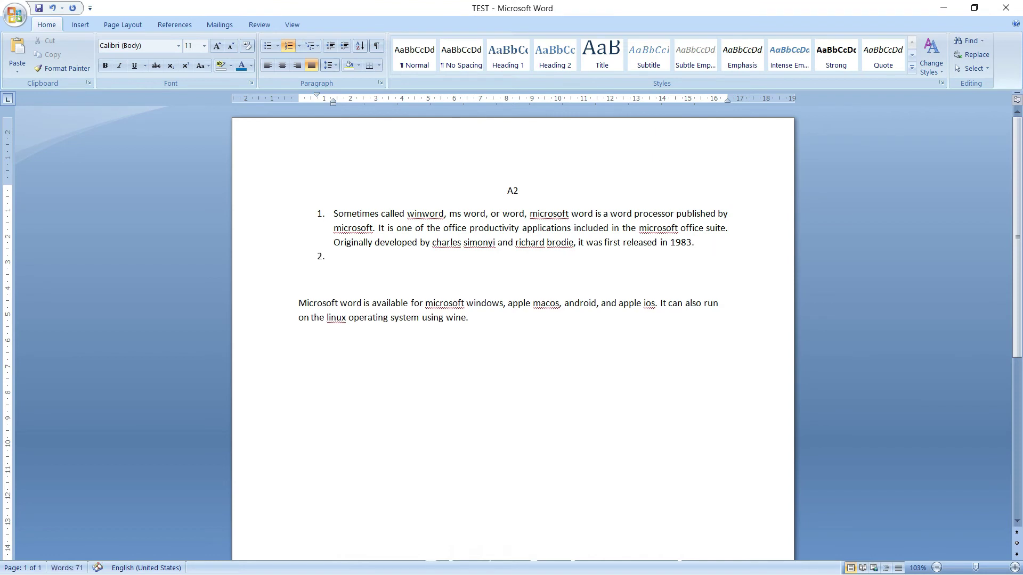
text(JHBJN)
key(Return)
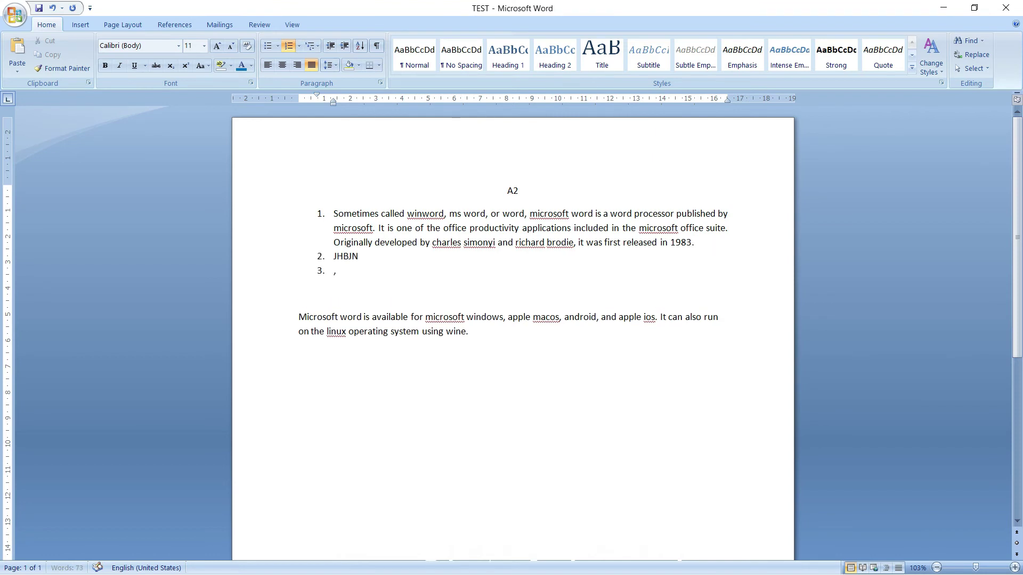
text(,NKM)
key(Return)
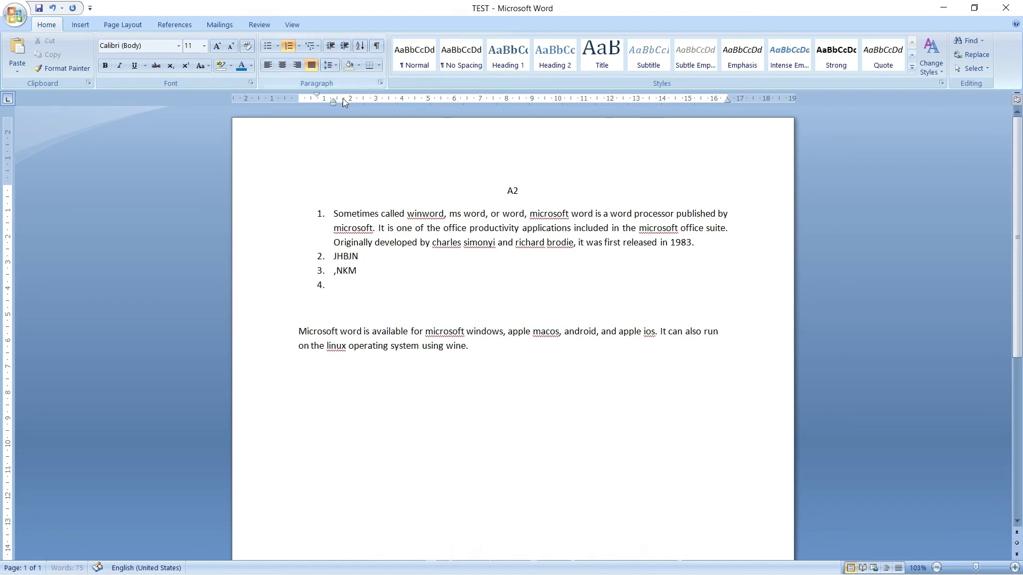
Try the heading-based multilevel list style, then undo it to keep plain numbering.
click(318, 47)
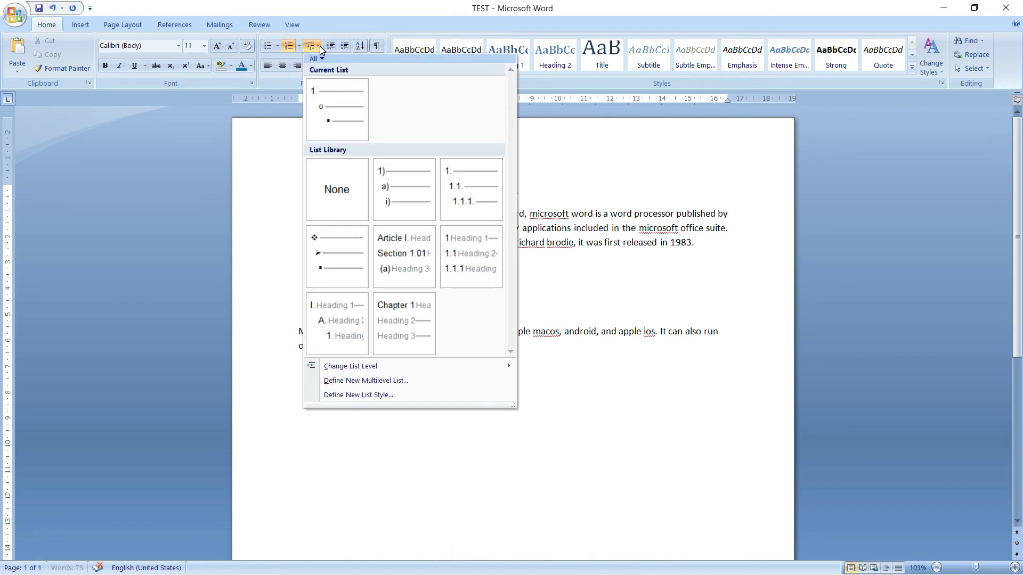
mouse_move(403, 324)
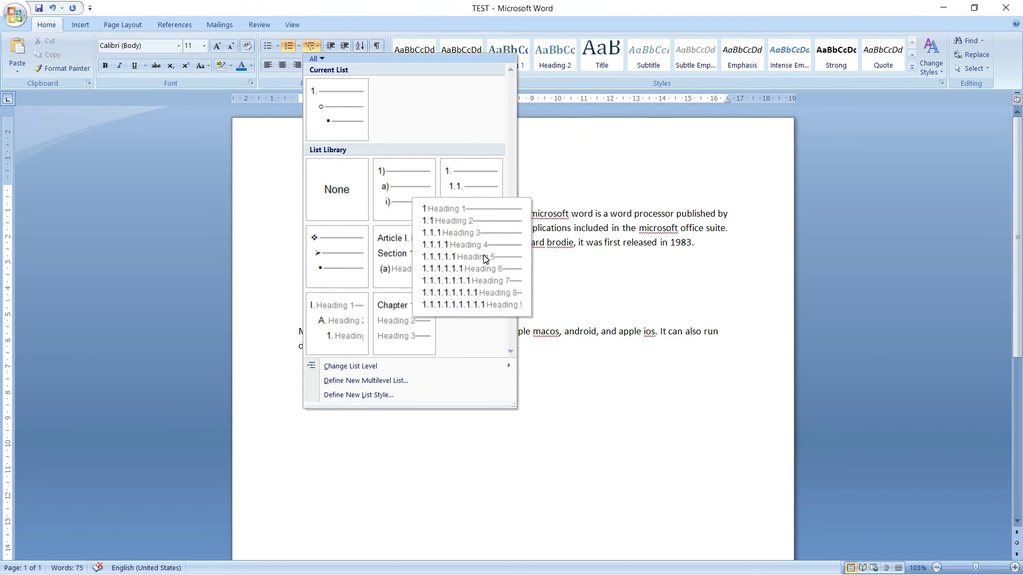
click(339, 330)
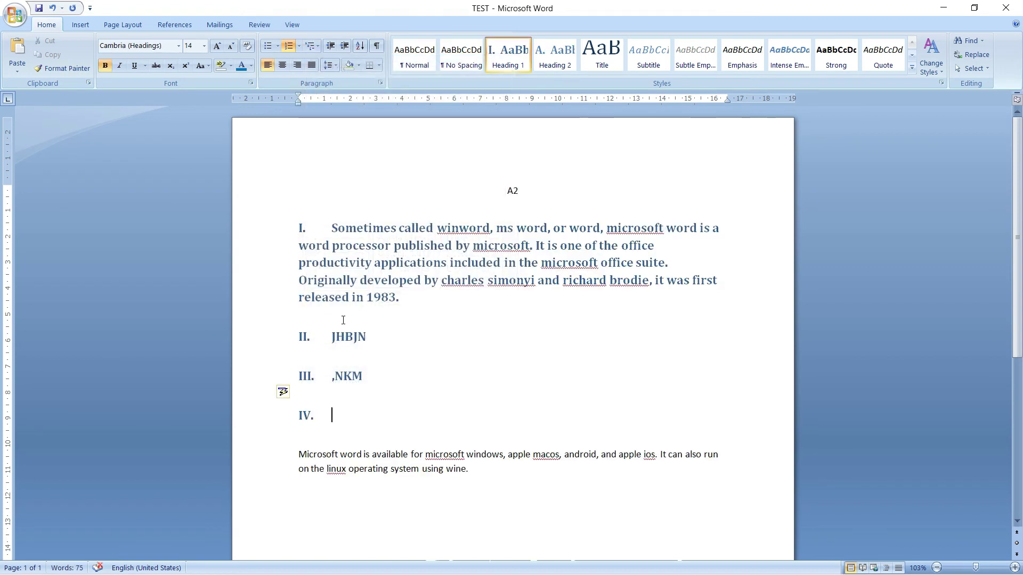
key(ctrl+z)
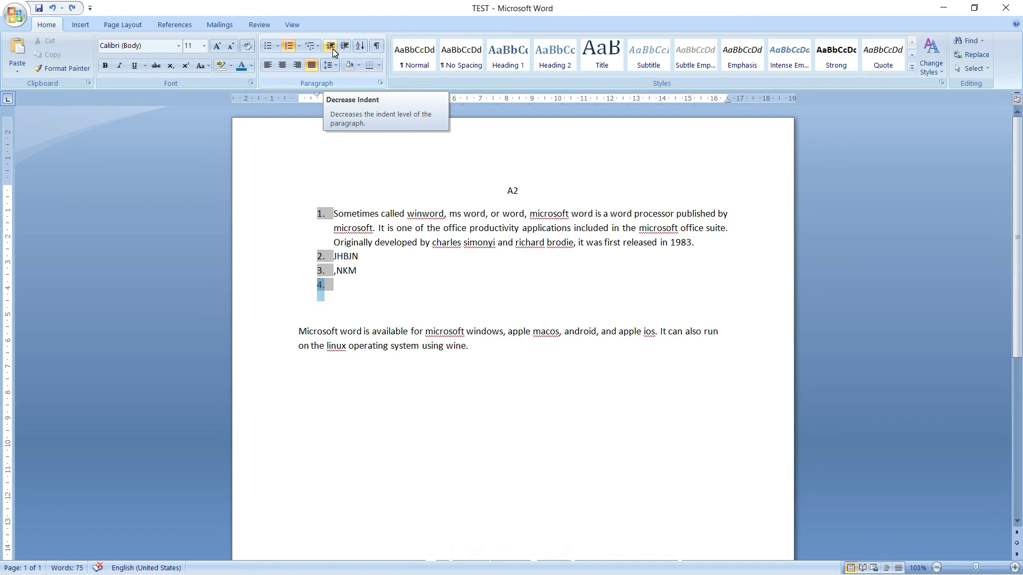
Decrease the list indent once, increase it four times, and delete extra space before 'Sometimes'.
click(373, 227)
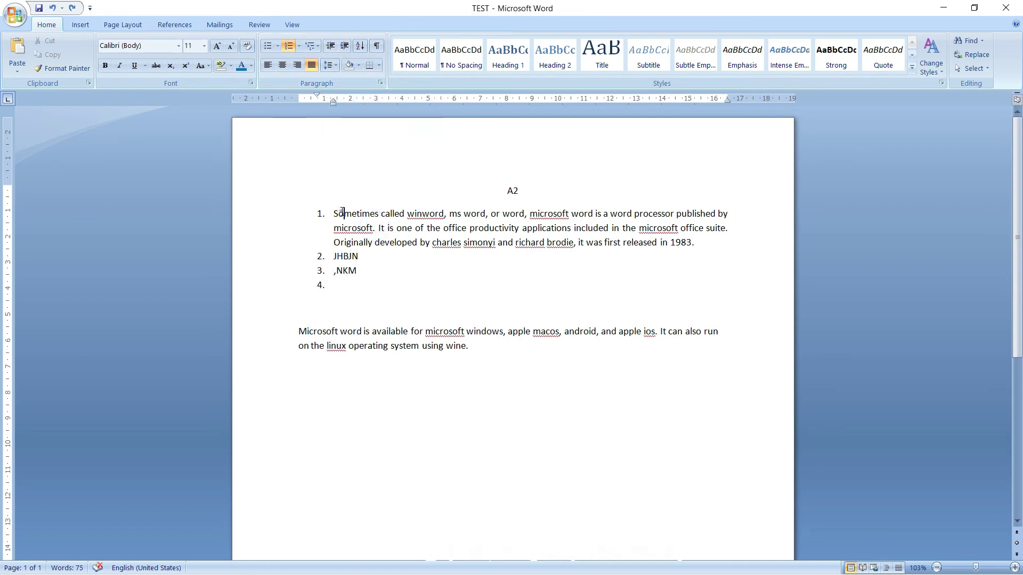
drag(342, 213, 467, 228)
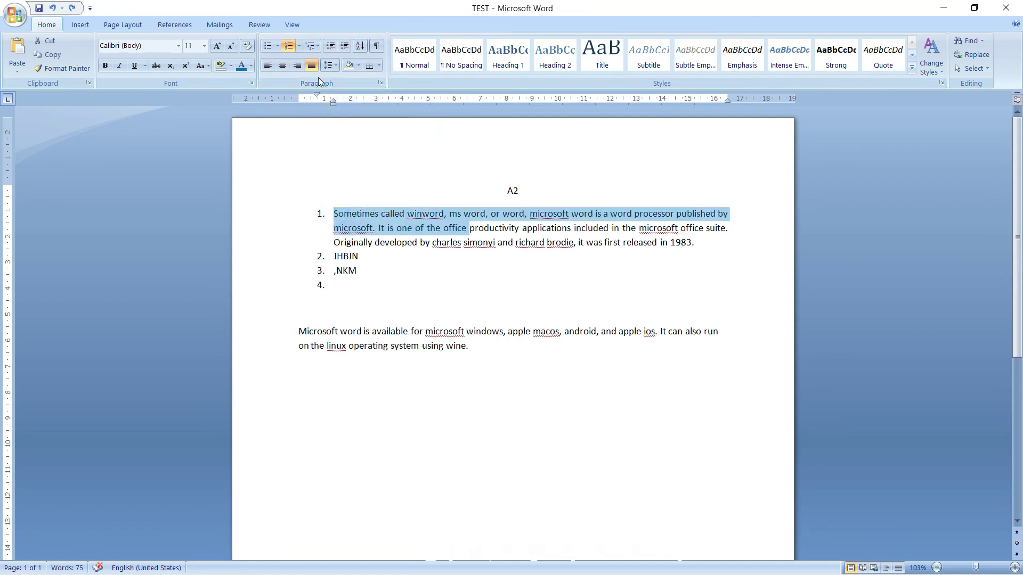
click(330, 46)
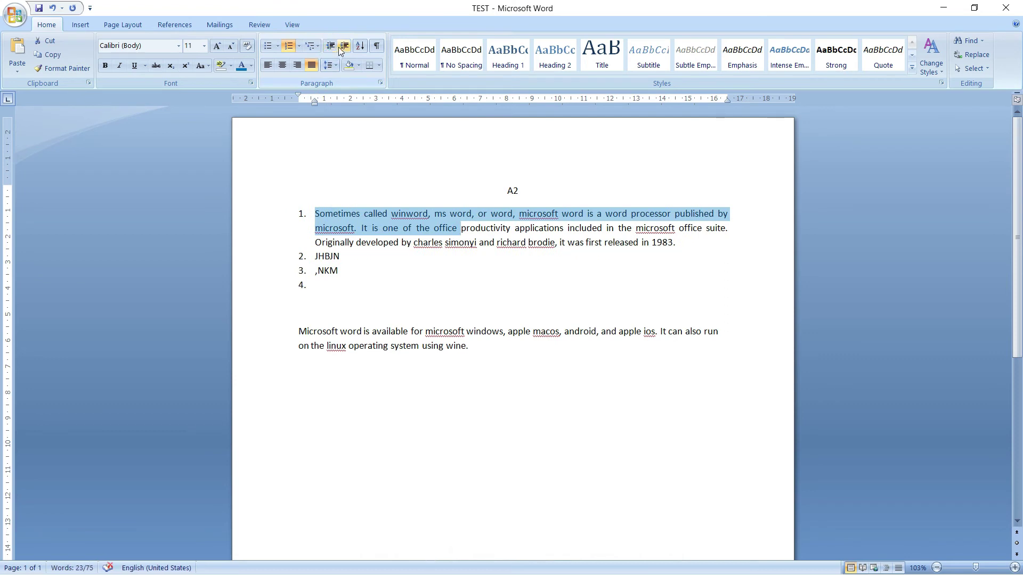
click(344, 47)
click(344, 47)
click(343, 46)
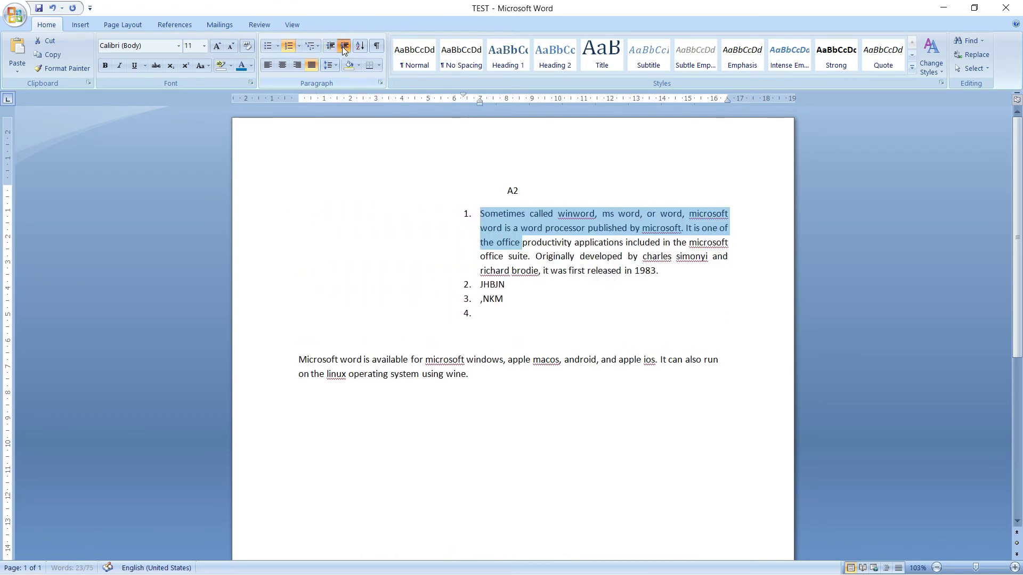
click(344, 46)
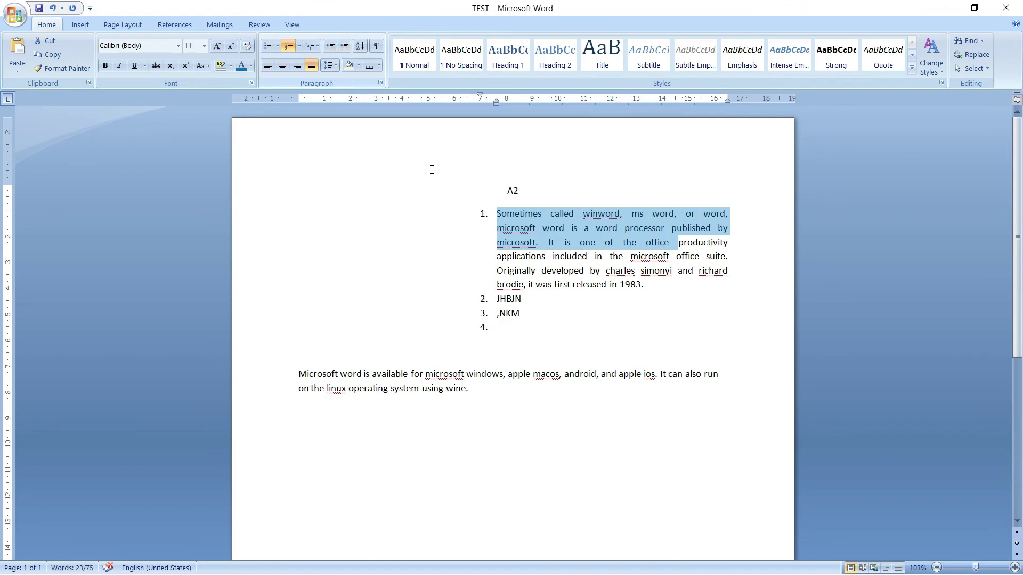
click(497, 214)
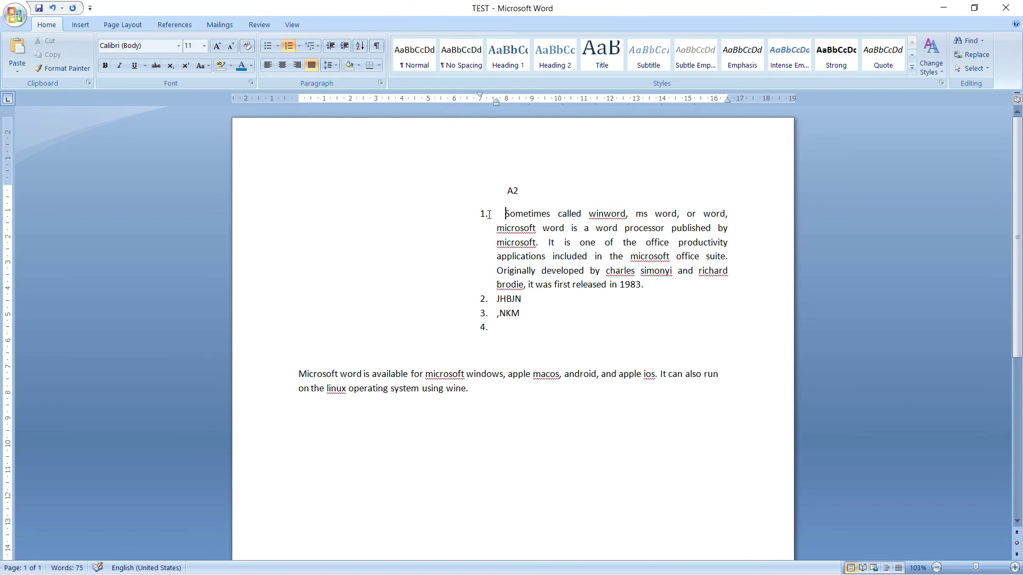
key(BackSpace)
key(BackSpace)
key(BackSpace)
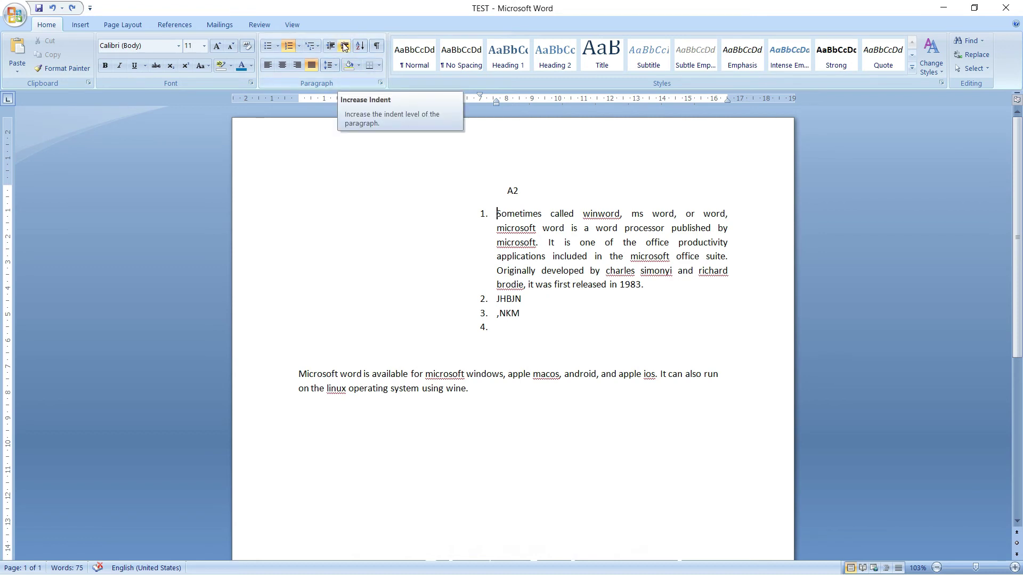
Undo the indent to restore the list's normal left margin.
key(ctrl+z)
drag(331, 213, 383, 214)
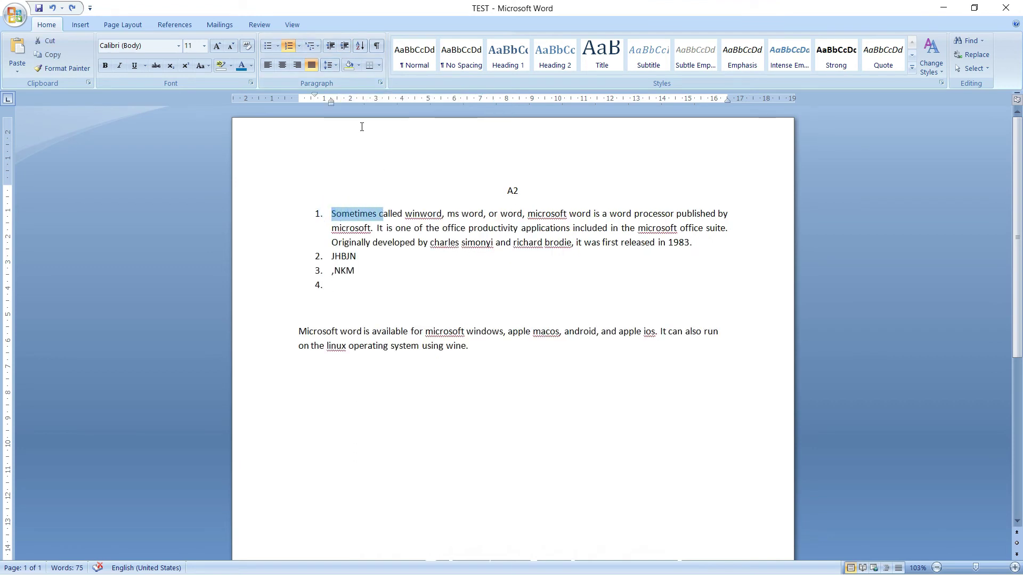
click(358, 65)
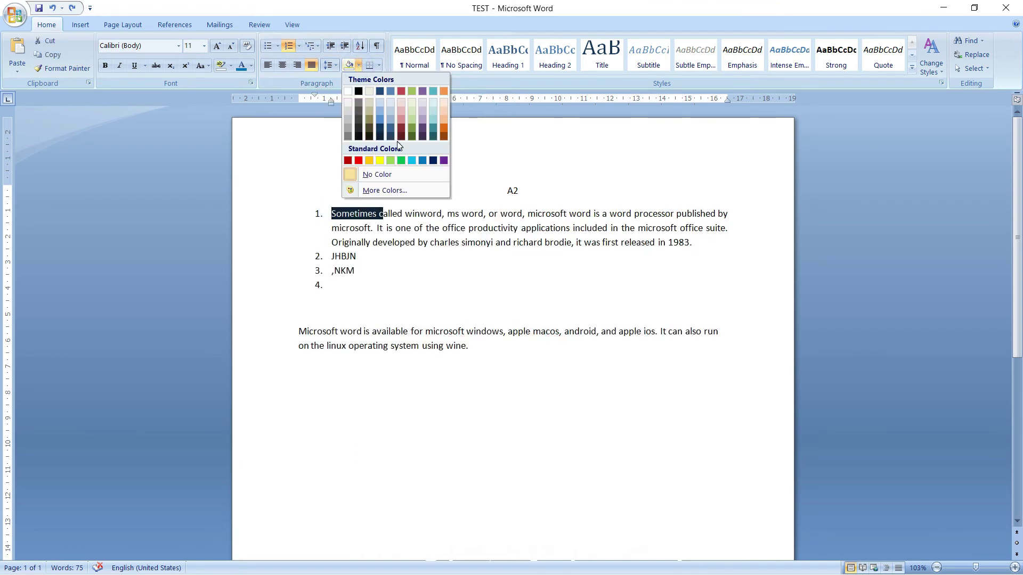
click(263, 158)
Draw a table box below the text containing 'VXCVXCVC', and type 'K;' beside it.
click(379, 65)
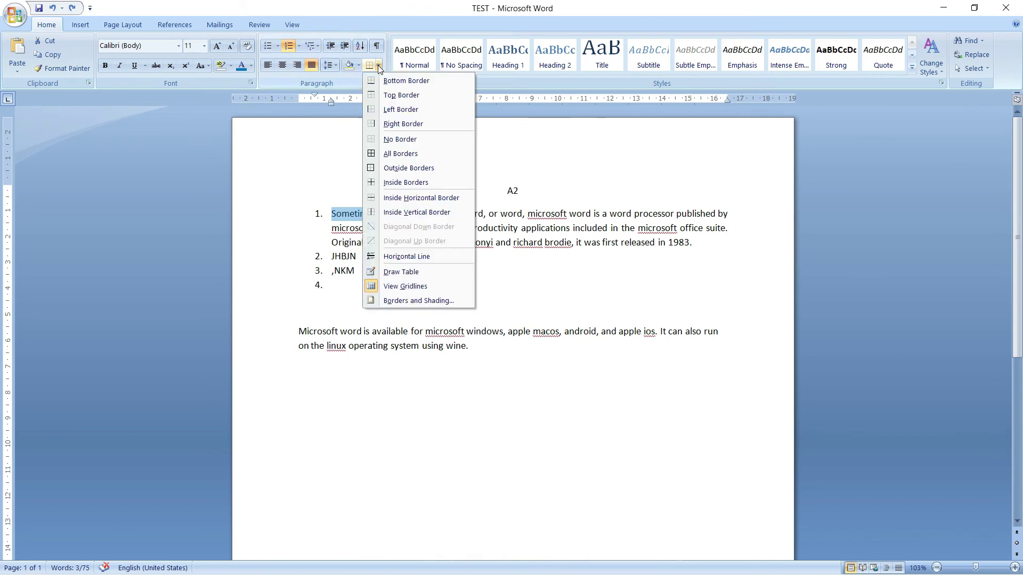
click(408, 272)
mouse_move(404, 408)
mouse_down()
mouse_move(527, 530)
mouse_move(595, 452)
mouse_up()
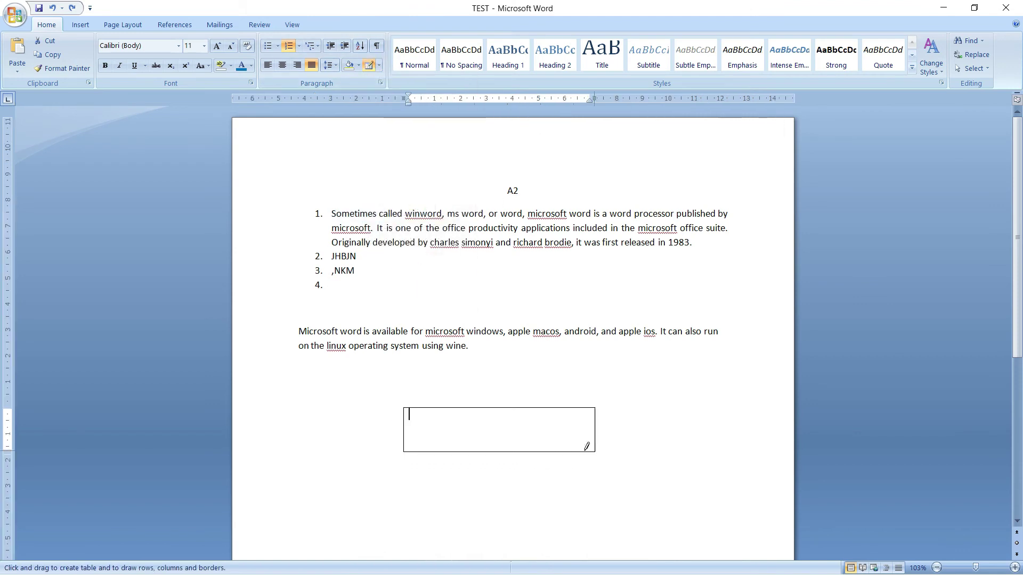
click(474, 421)
text(VXCVXCVC)
click(634, 418)
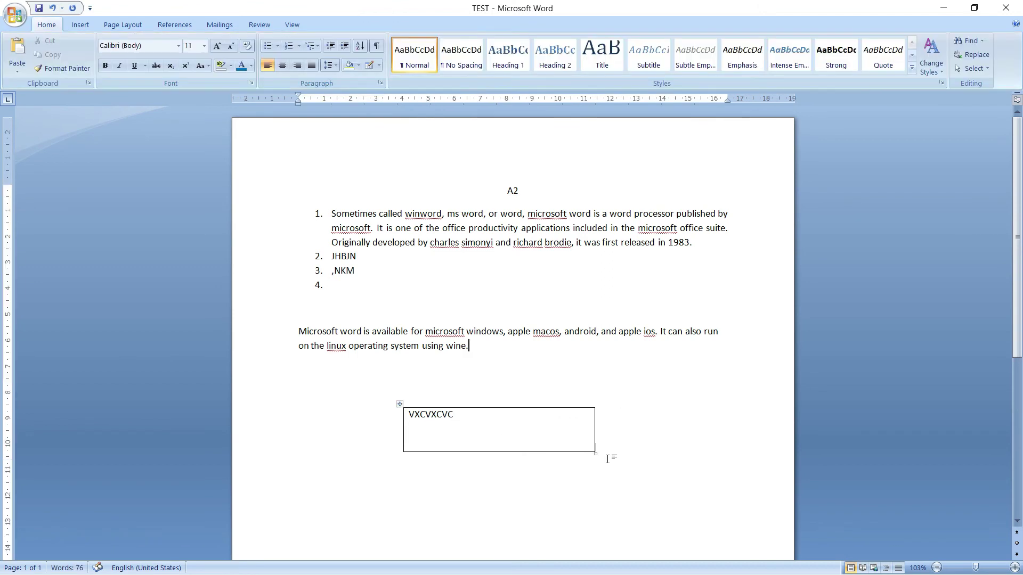
scroll(433, 436, down, 1)
scroll(436, 409, up, 1)
text(K;)
scroll(507, 458, down, 3)
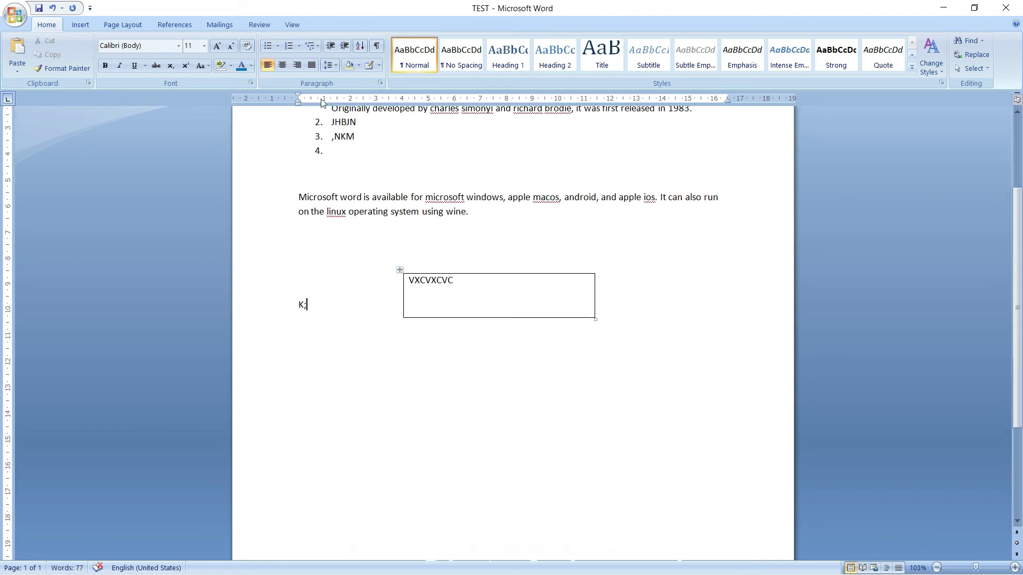
Draw a second, taller table box lower down containing 'FBCBCV'.
click(378, 65)
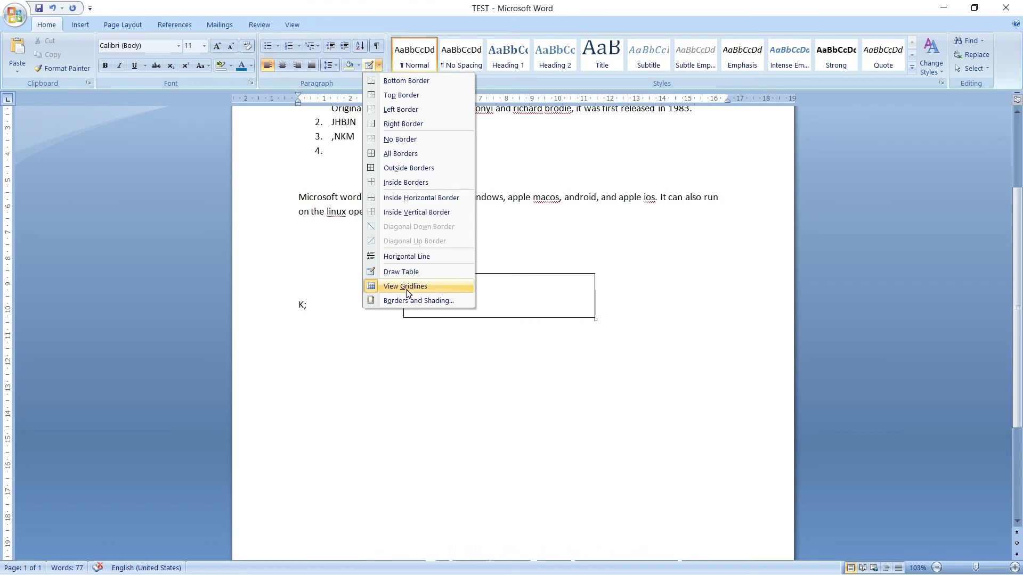
click(401, 272)
drag(469, 402, 634, 496)
text(F)
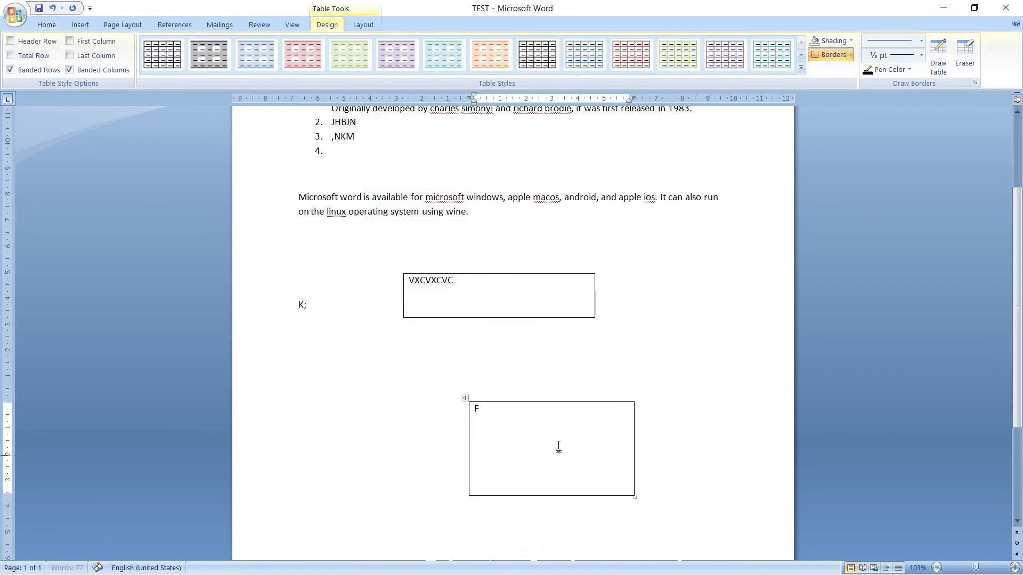
text(BCBCV)
click(585, 350)
scroll(583, 362, up, 3)
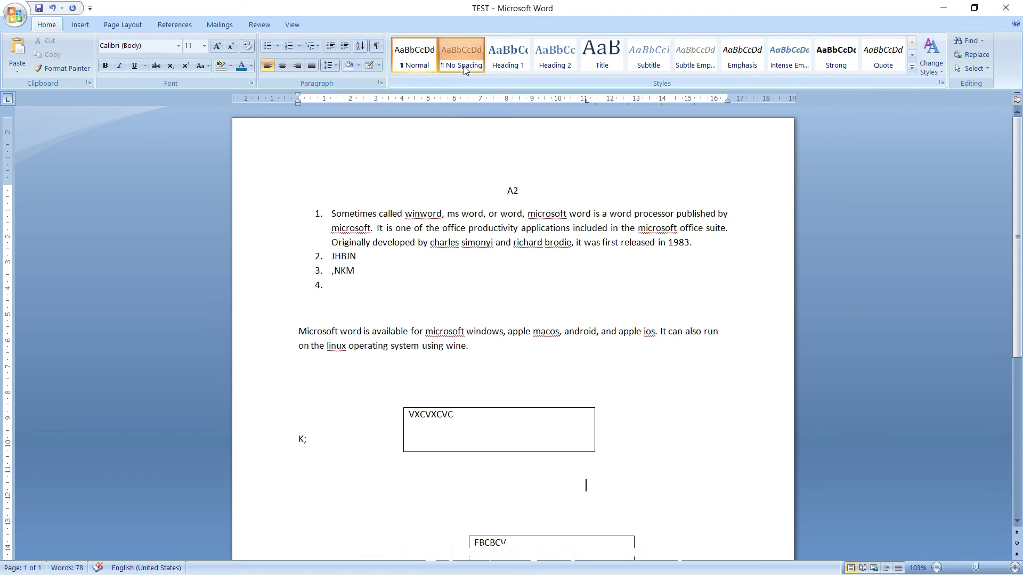
drag(336, 213, 453, 269)
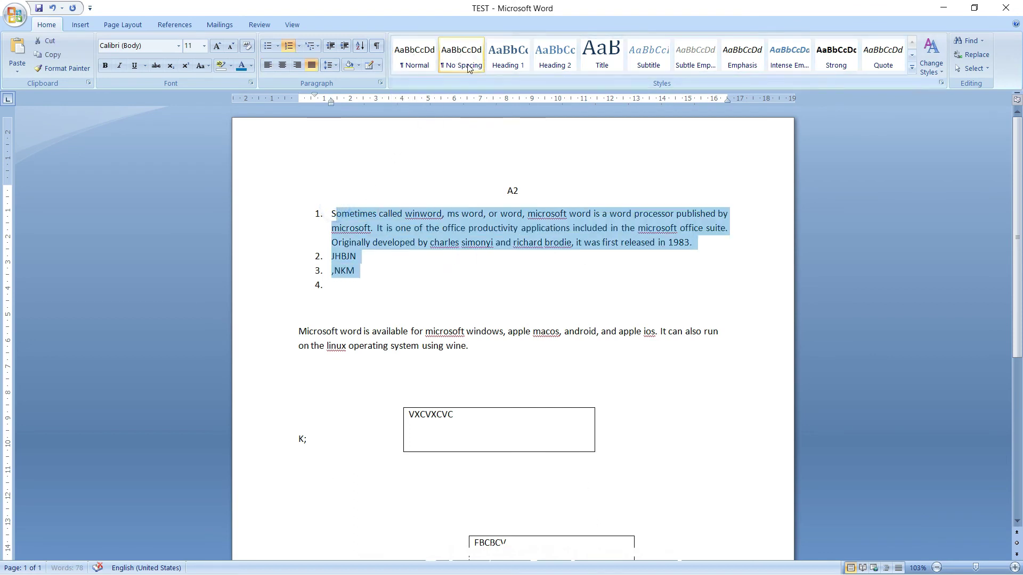
click(511, 62)
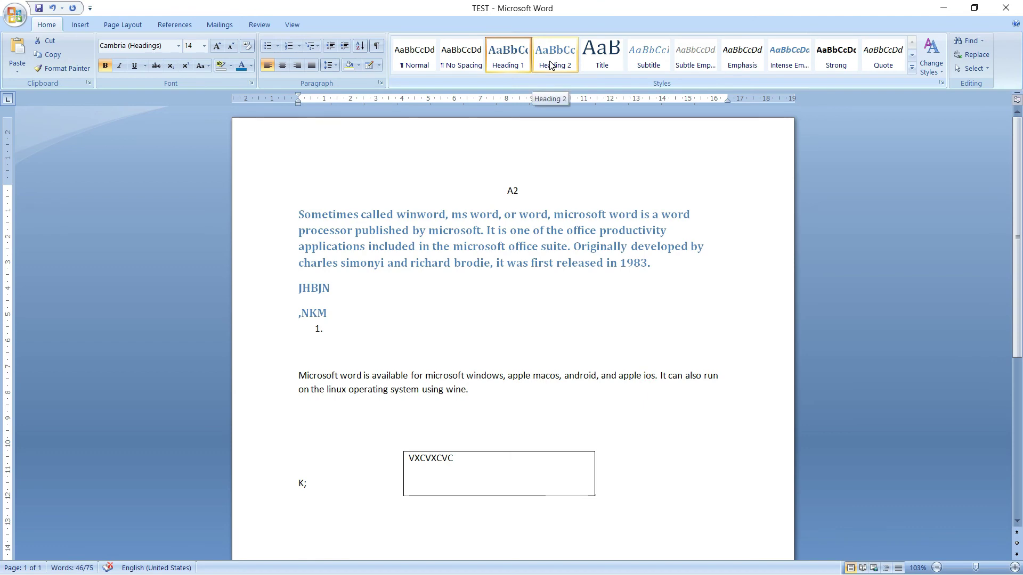
click(356, 305)
key(ctrl+z)
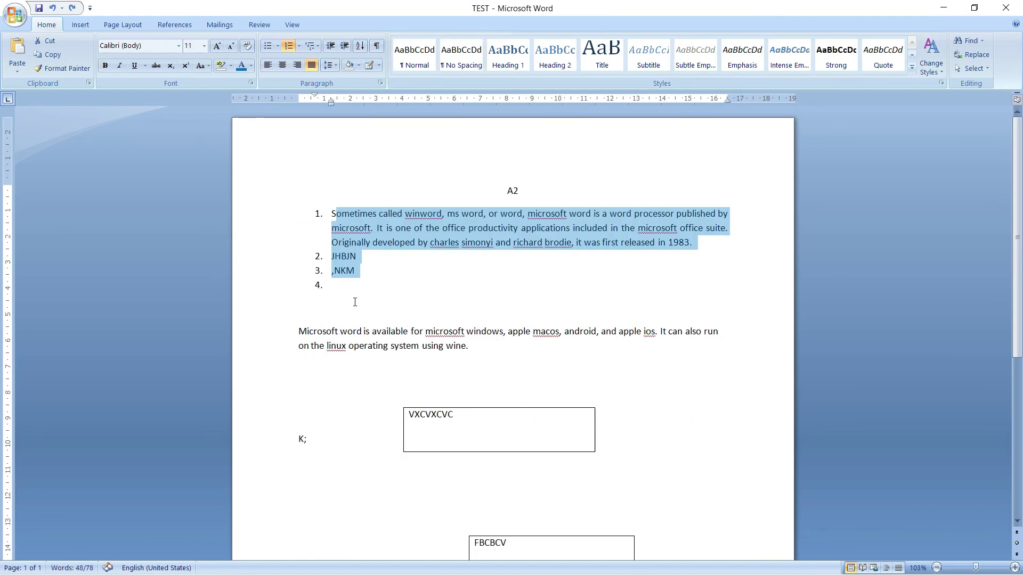
click(562, 286)
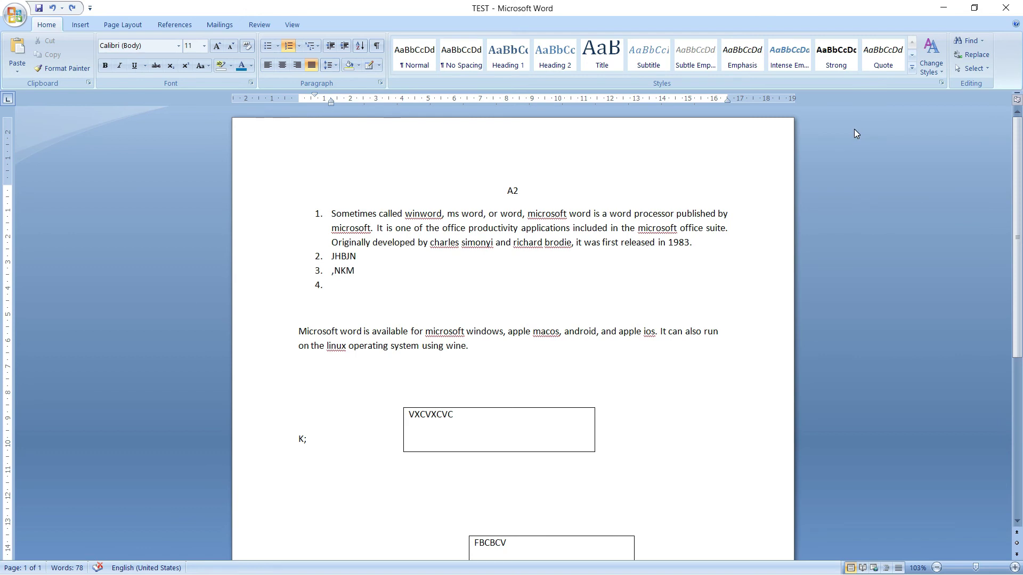
double_click(484, 186)
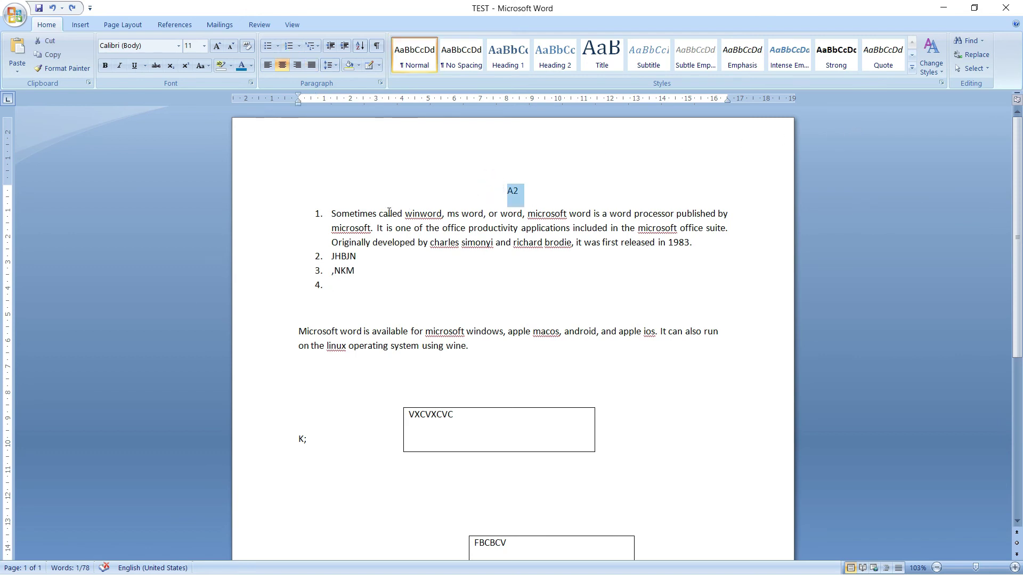
double_click(334, 214)
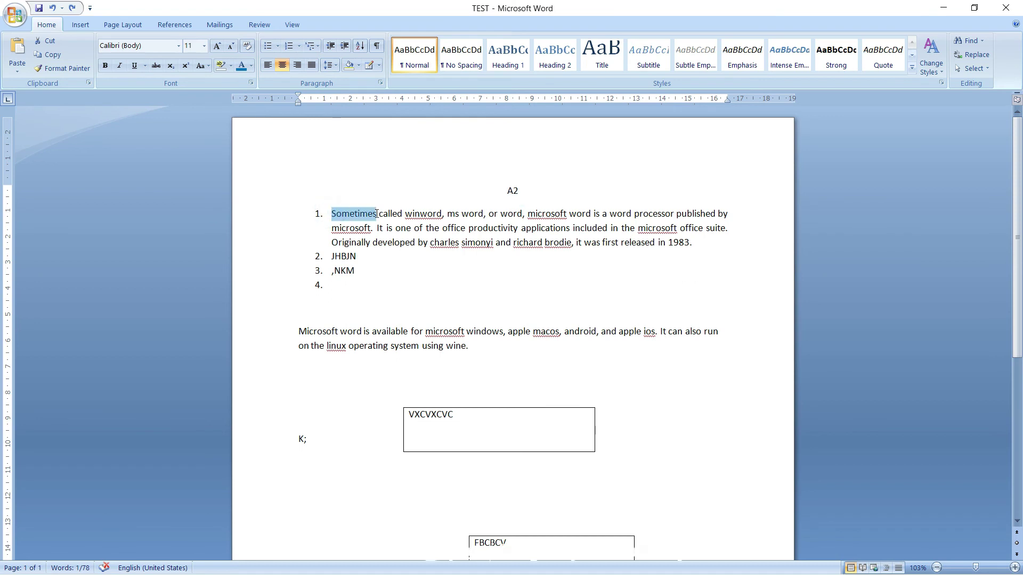
Apply the Elegant style set and switch theme fonts to Office Classic 2 (Arial).
click(931, 59)
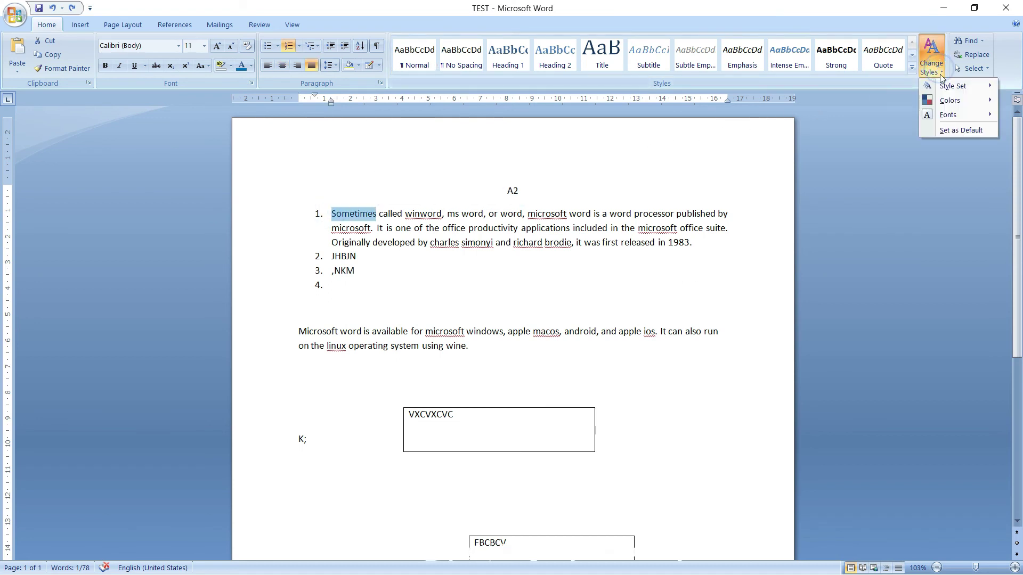
mouse_move(953, 85)
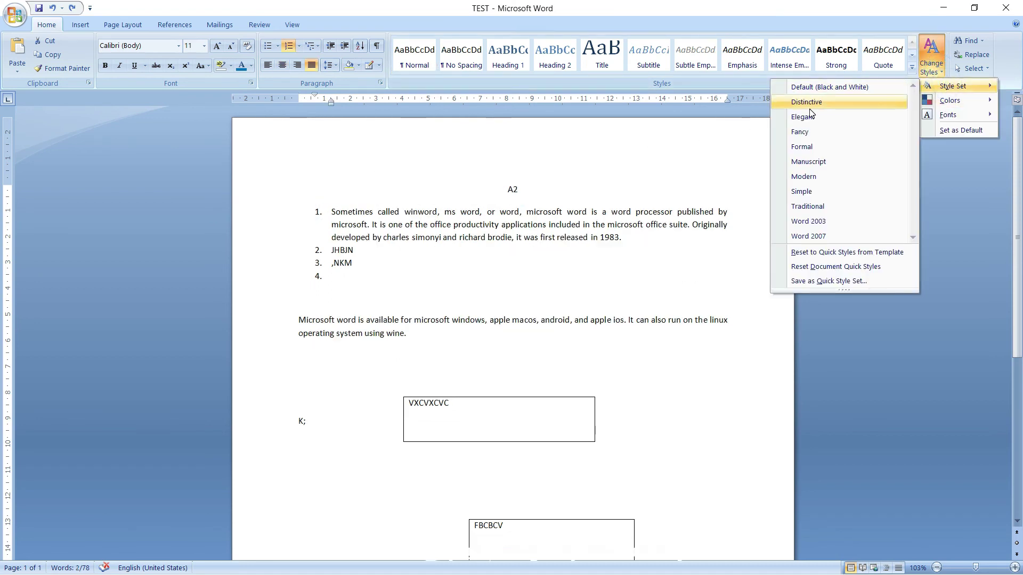
click(809, 110)
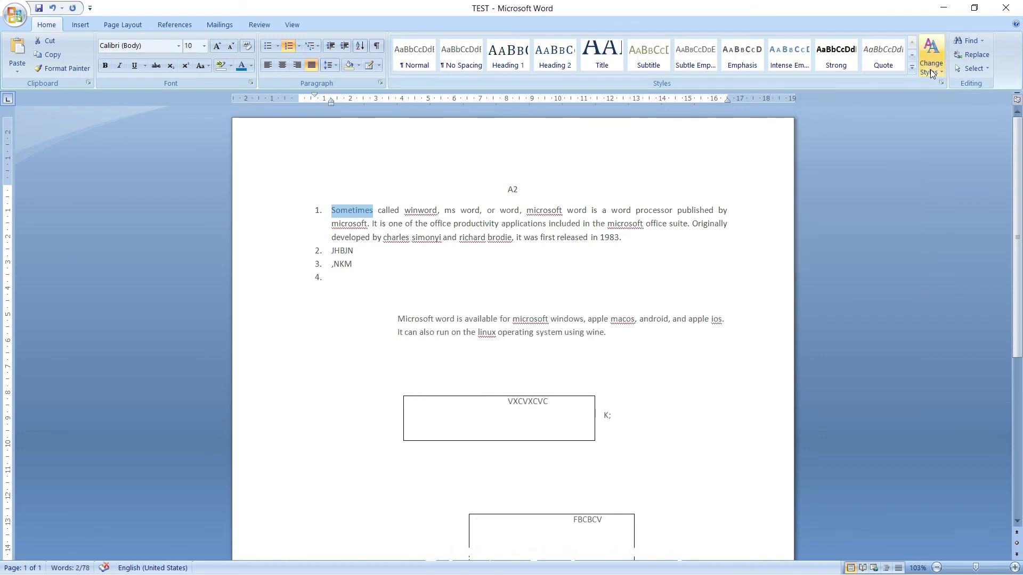
click(938, 61)
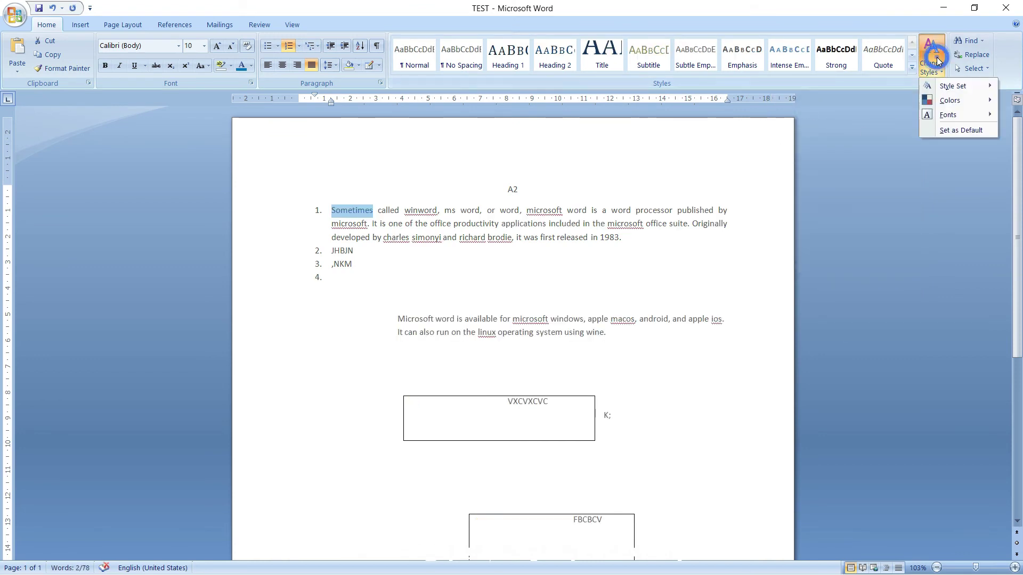
click(942, 117)
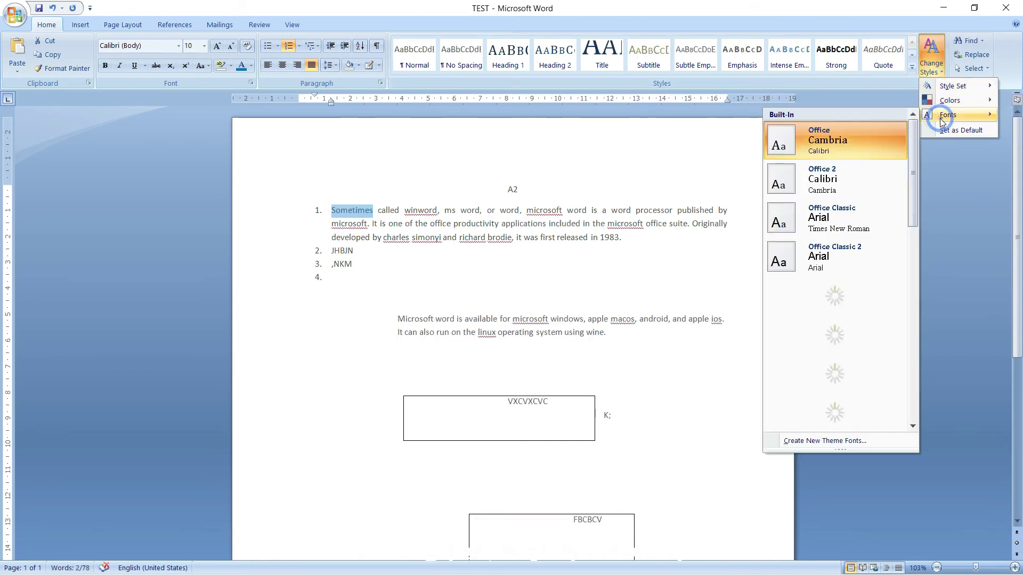
click(816, 254)
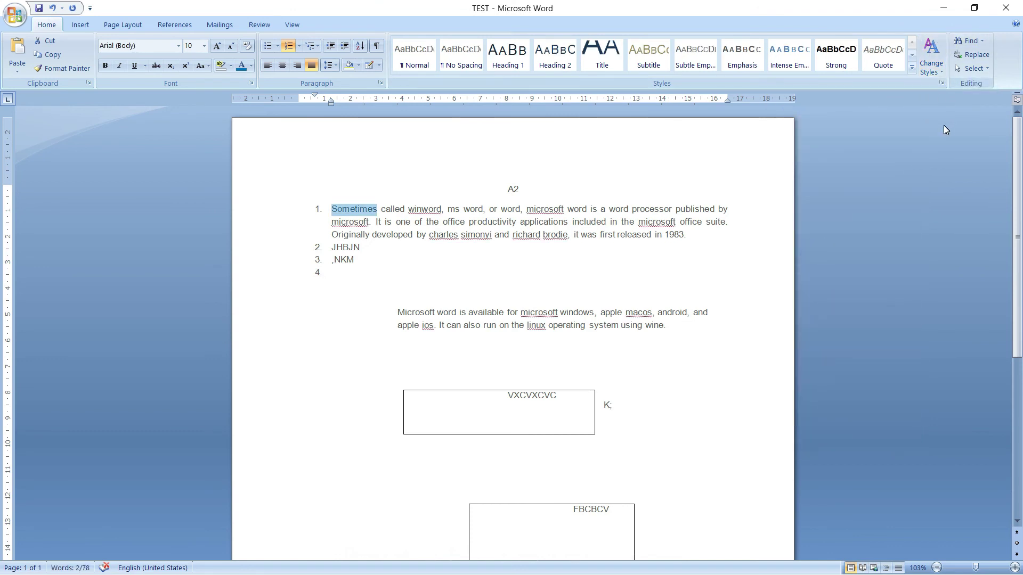
click(968, 41)
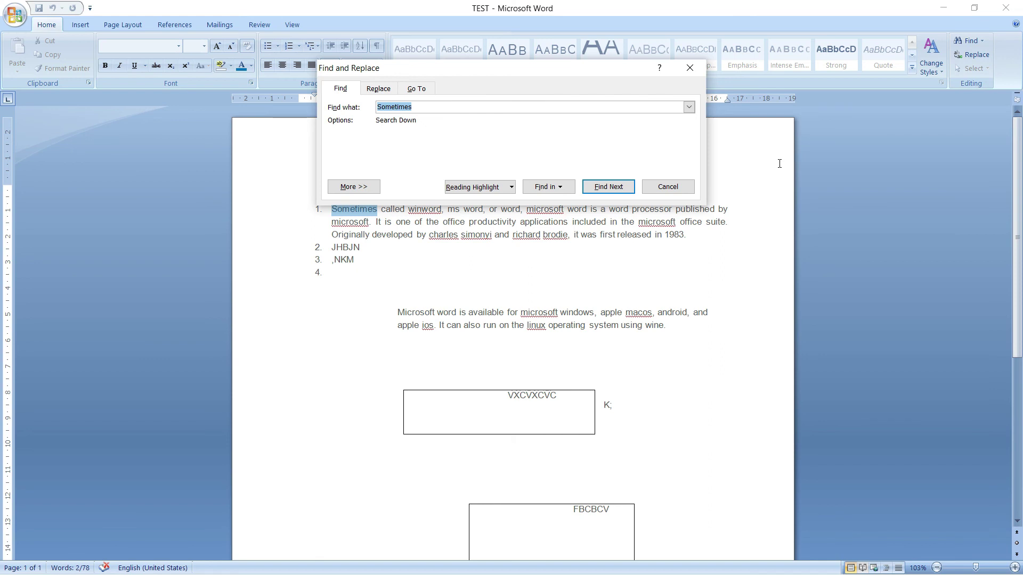
text(WOR)
text(D)
click(612, 191)
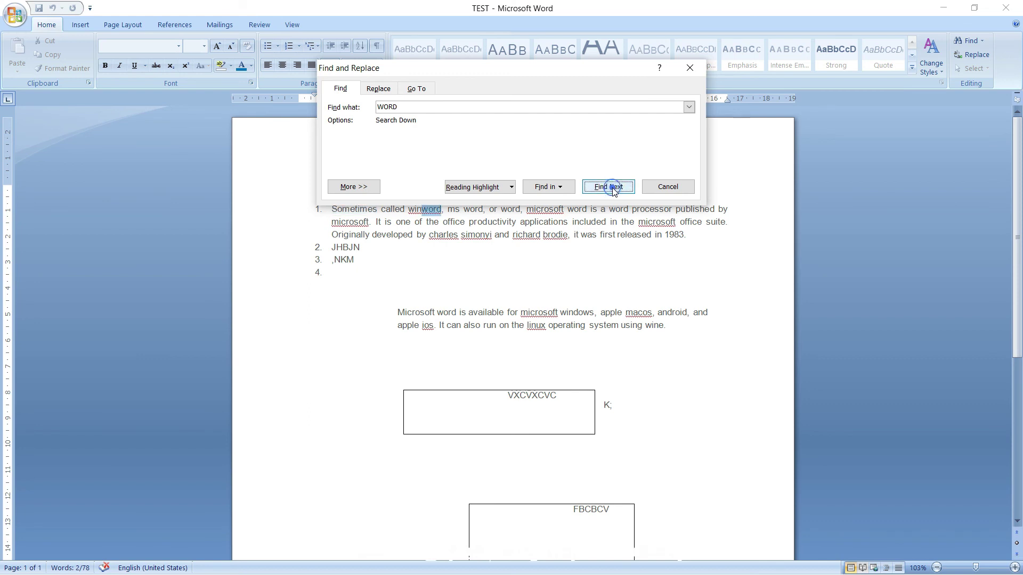
click(608, 187)
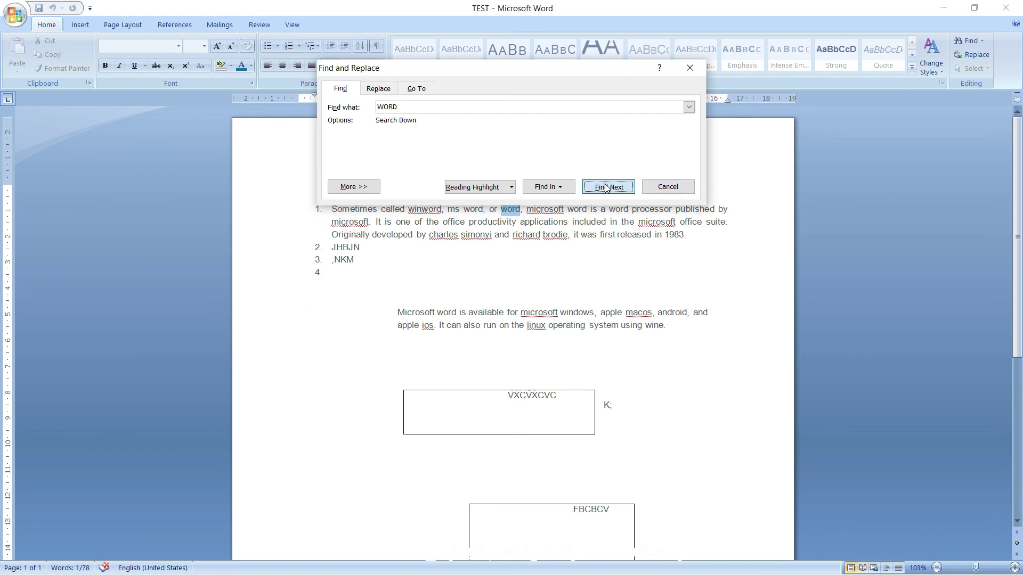
click(608, 187)
click(608, 187)
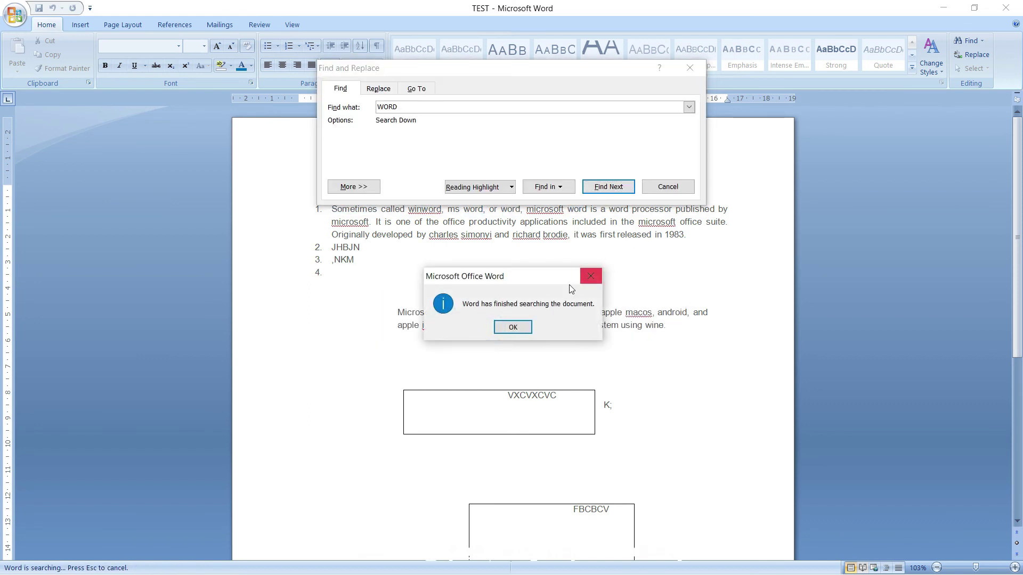
click(512, 327)
click(690, 67)
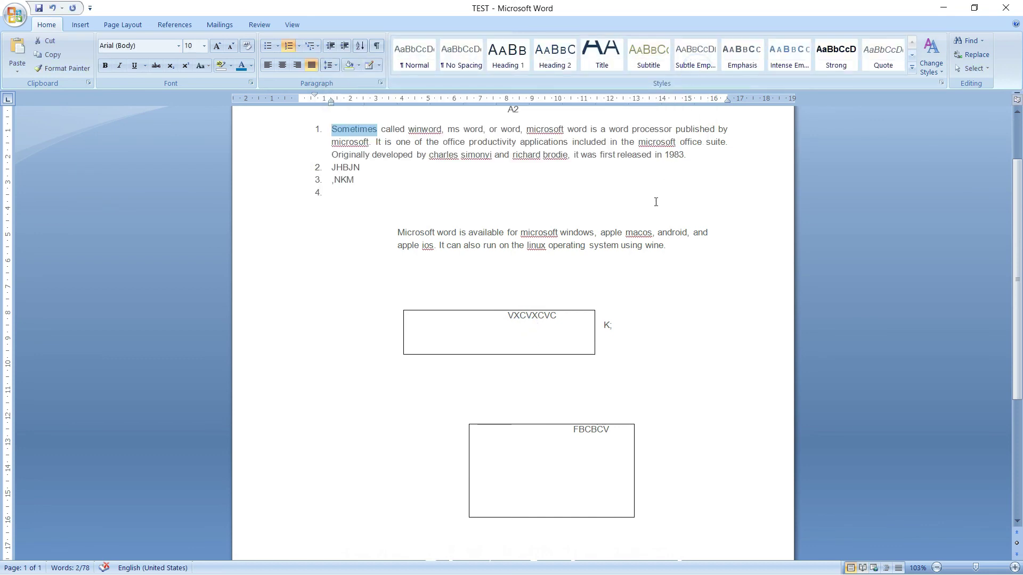
click(962, 55)
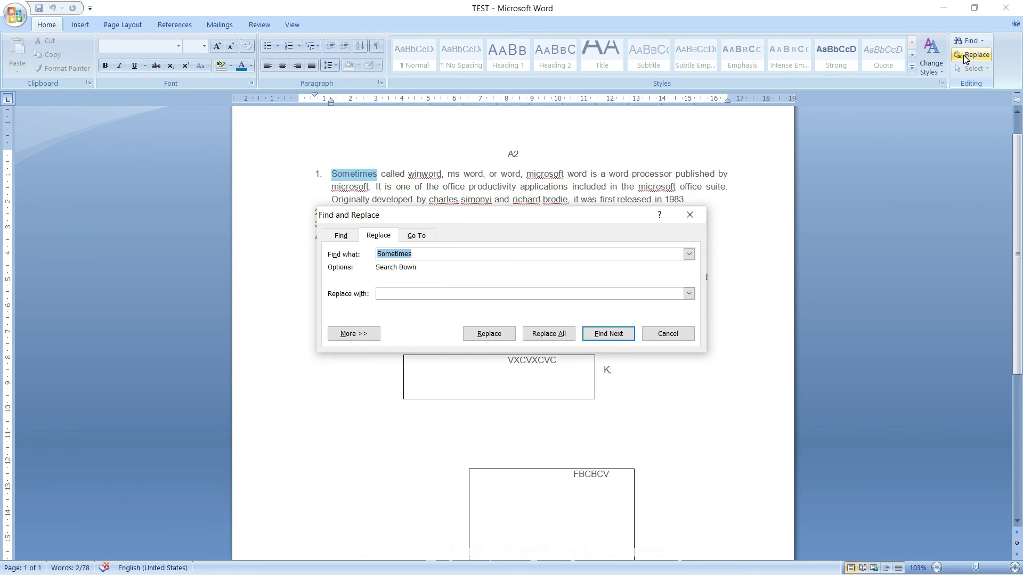
Replace all 6 occurrences of 'word' with 'words' using Replace All.
text(W)
key(BackSpace)
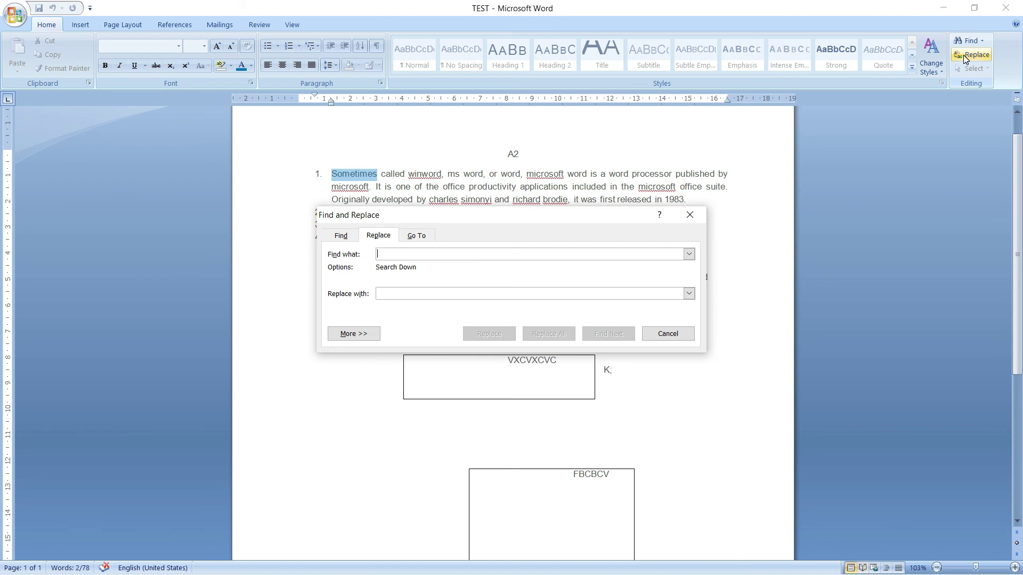
text(W)
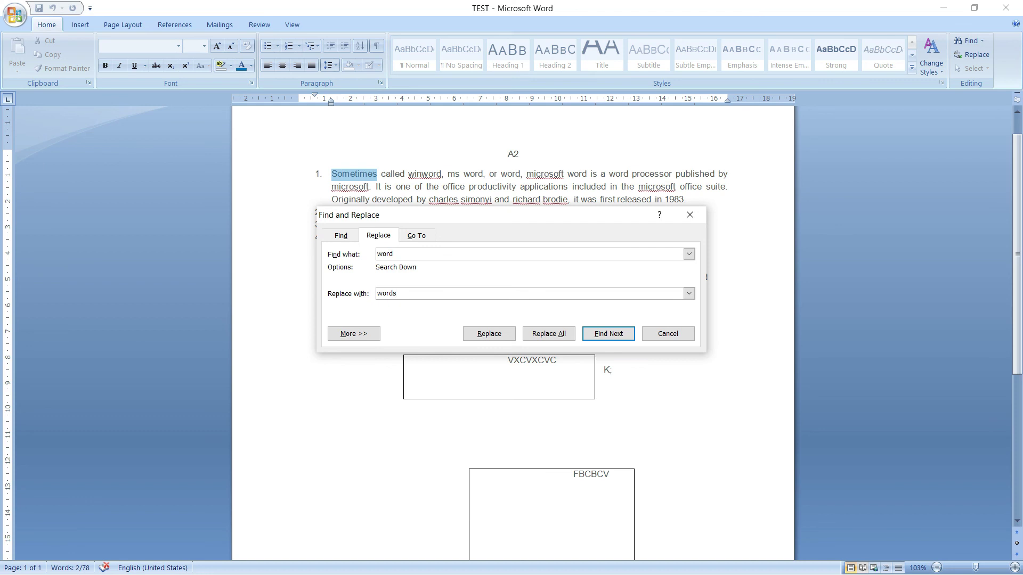
click(548, 334)
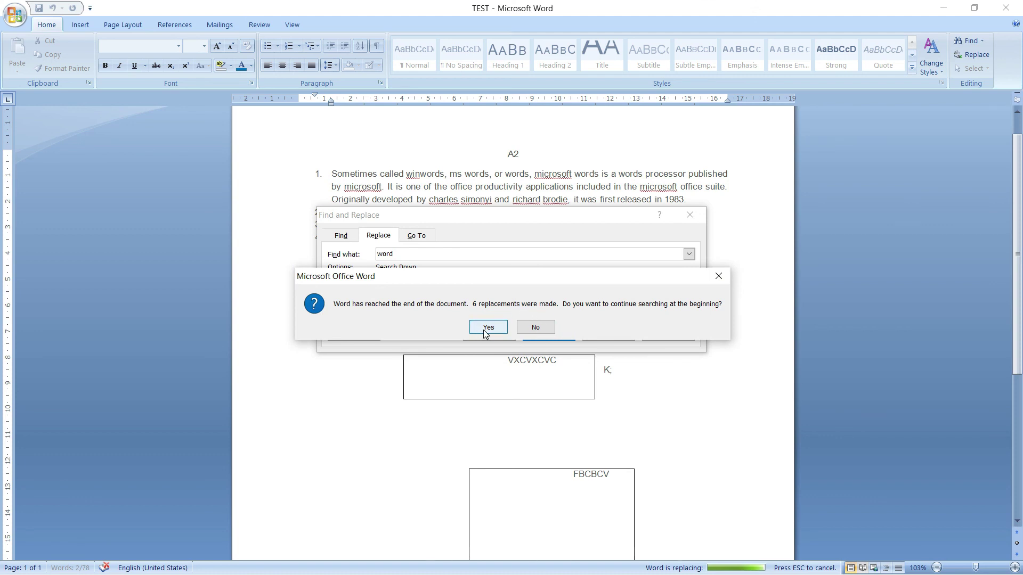
click(485, 329)
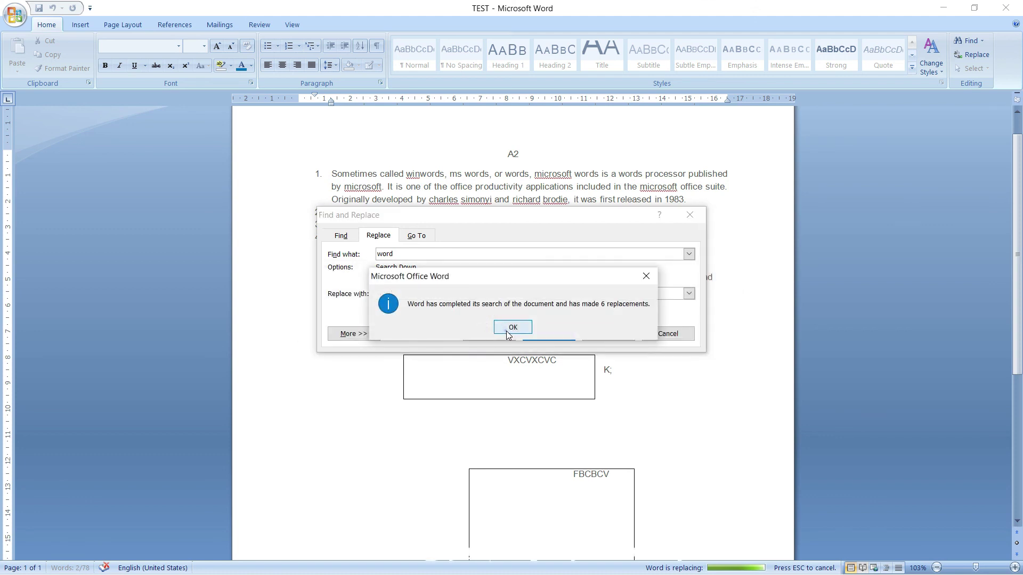
click(510, 327)
click(688, 215)
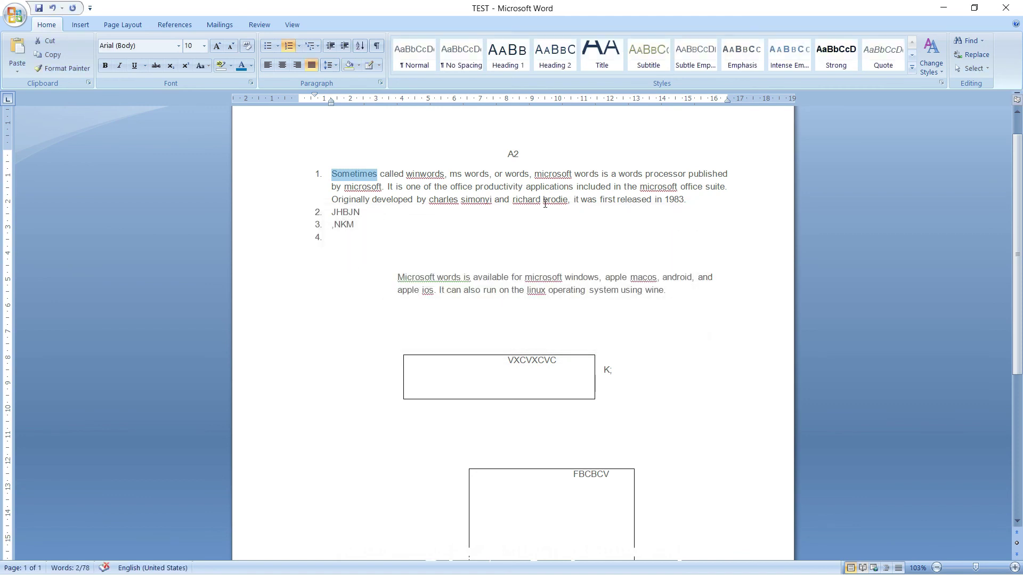
double_click(585, 176)
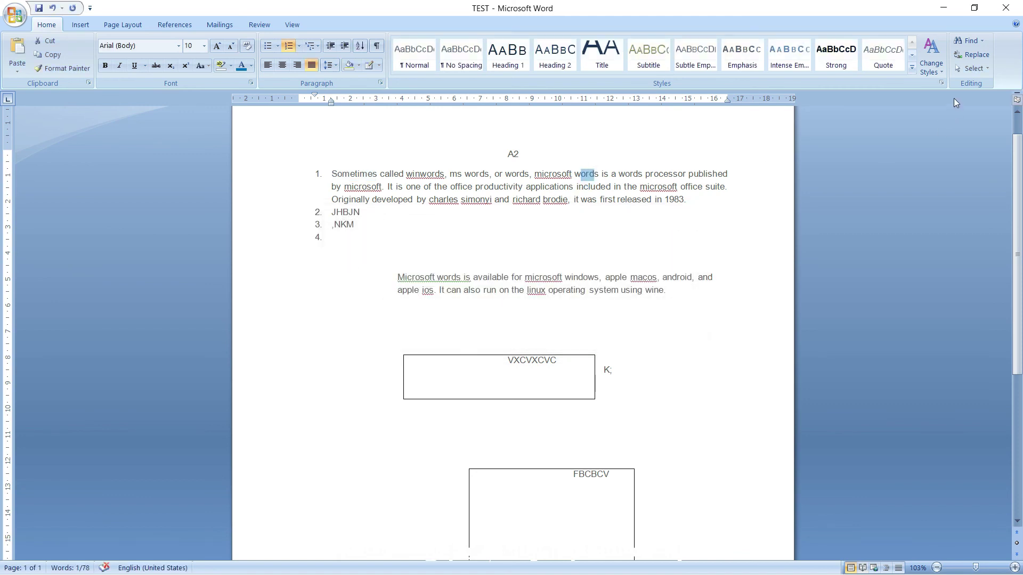
Browse the Select menu, then the Insert, Page Layout, Mailings and View ribbon tabs.
click(979, 69)
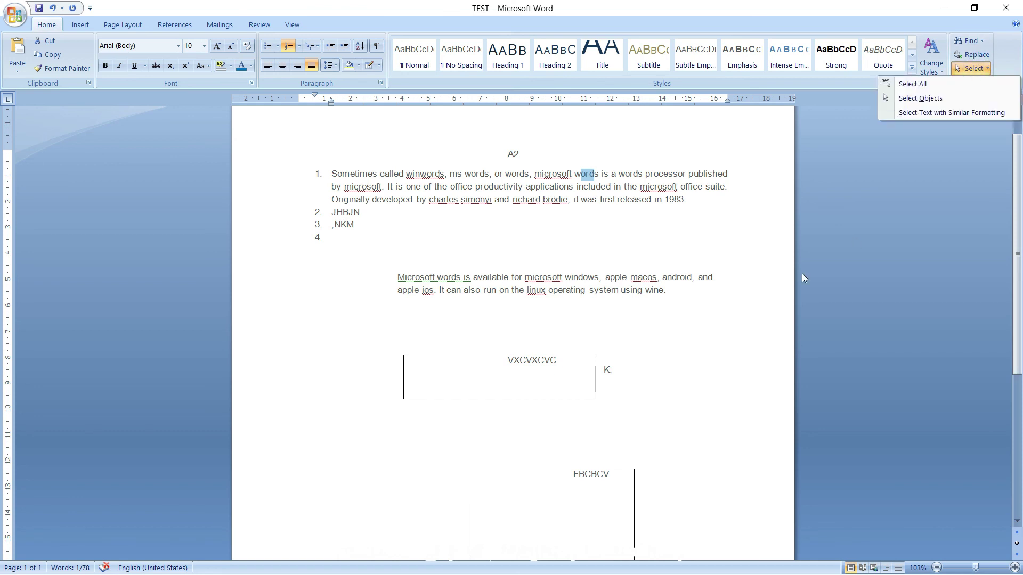
scroll(533, 325, up, 2)
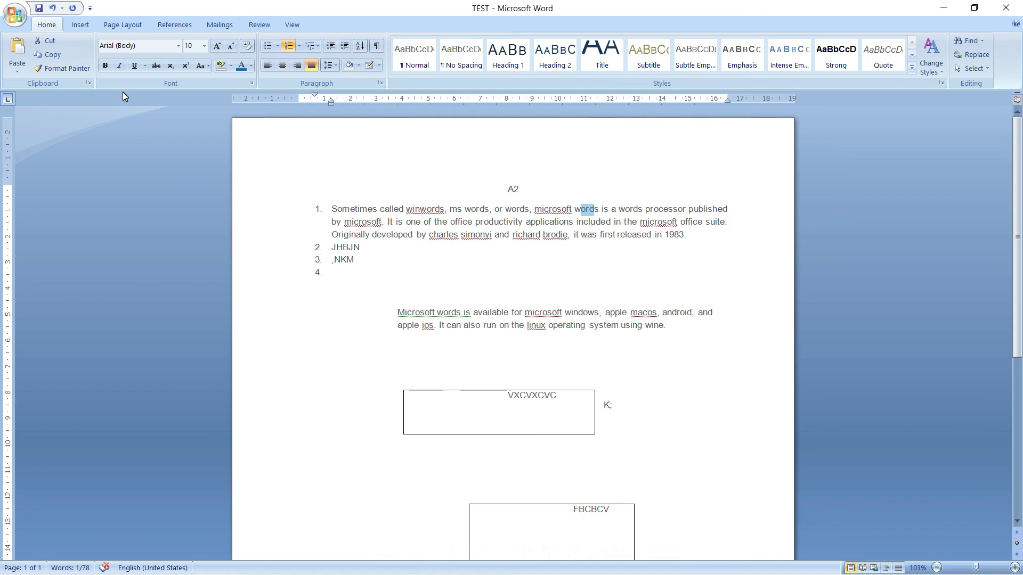
click(83, 26)
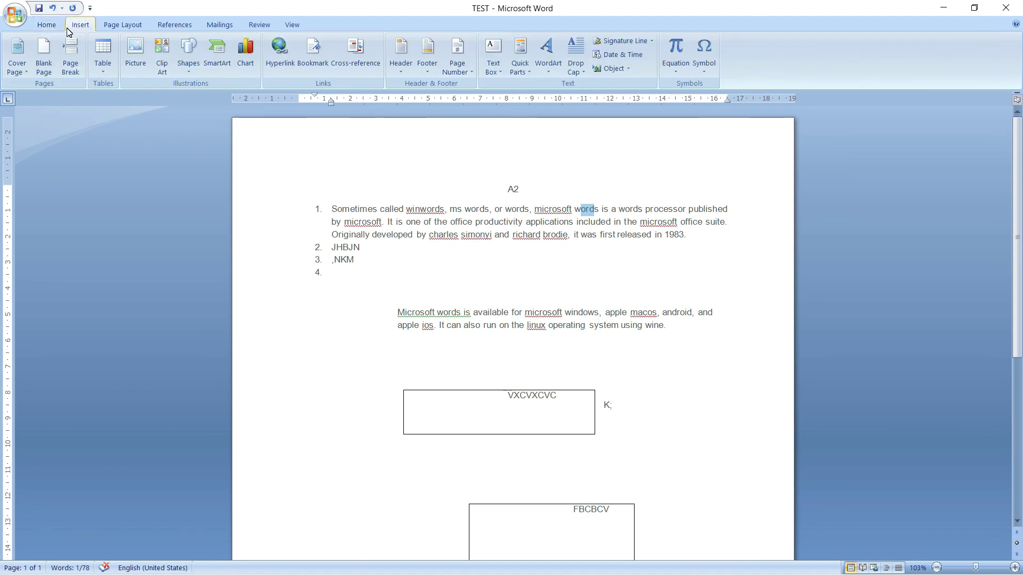
click(124, 25)
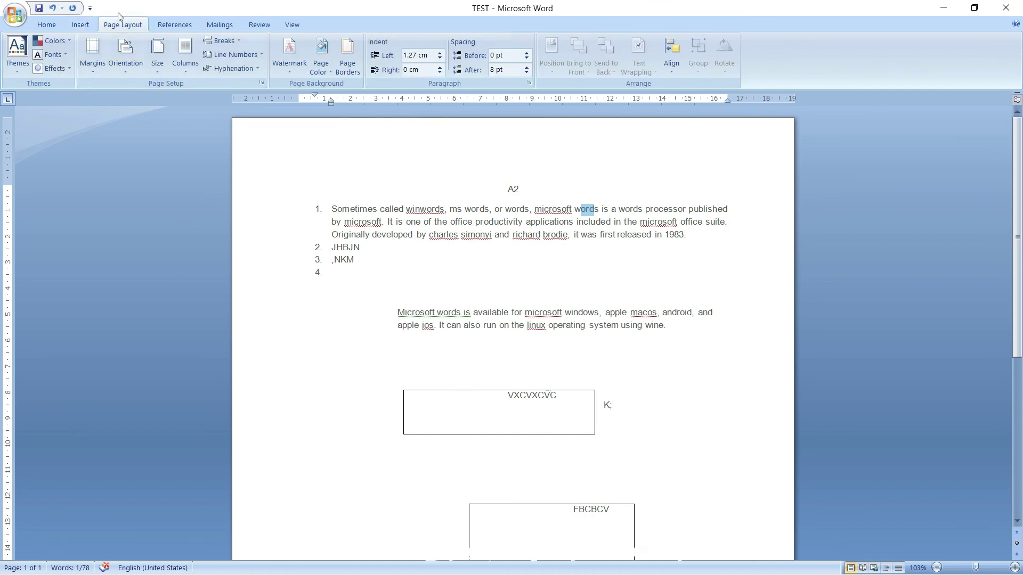
click(237, 22)
click(292, 25)
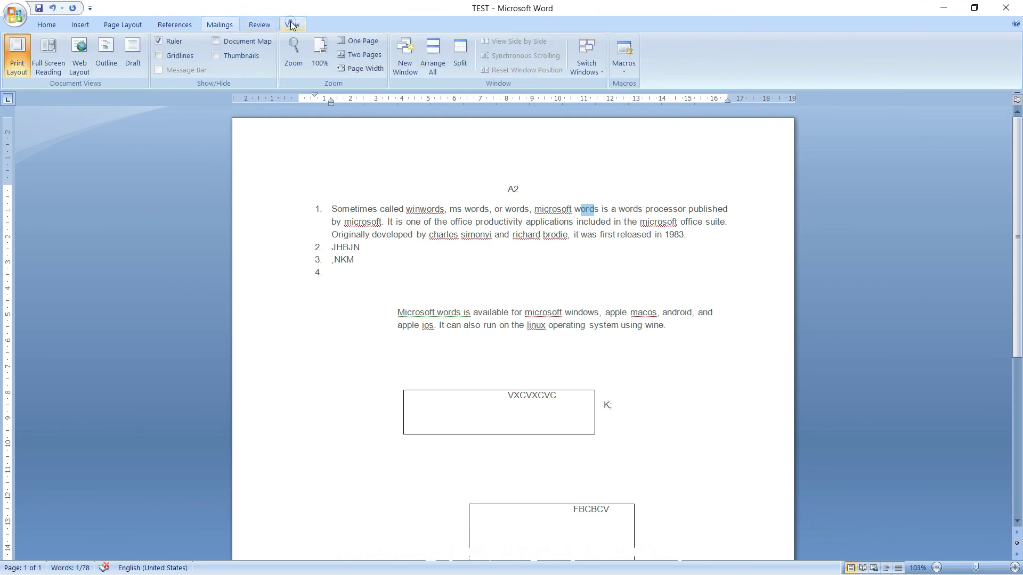